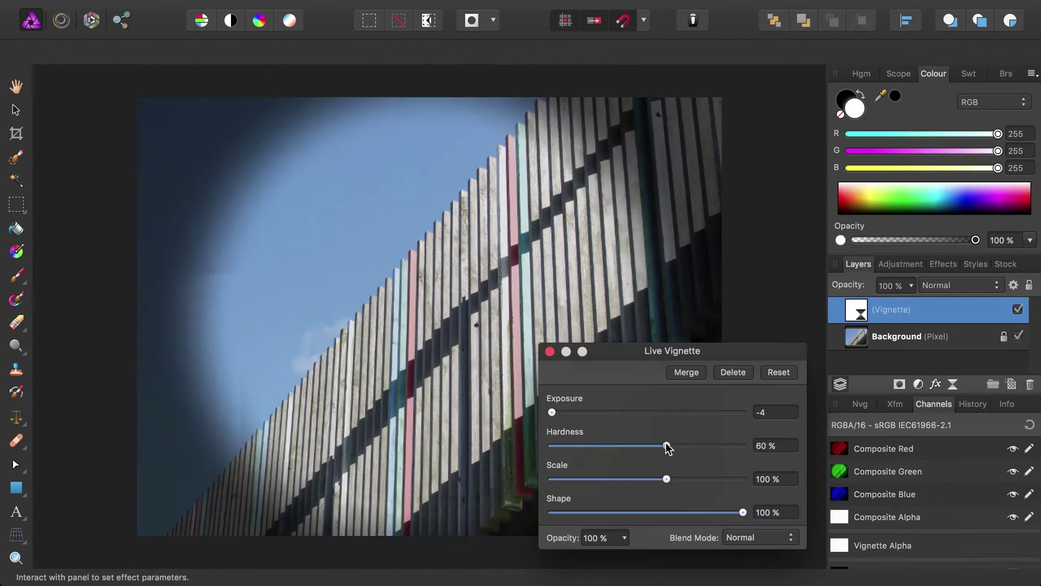
- Set the vignette to 20% hardness, 186% scale and 80% shape, and the high pass to Linear Light at 8.2 px
{"action": "left_click_drag", "start_coordinate": [666, 444], "coordinate": [591, 446]}
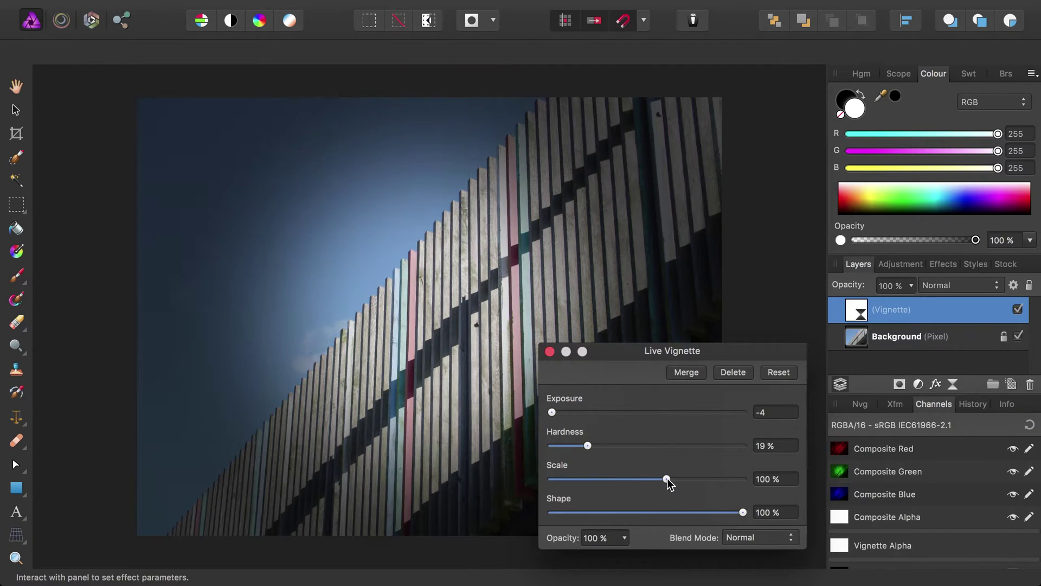
{"action": "left_click_drag", "start_coordinate": [667, 479], "coordinate": [699, 479]}
{"action": "left_click_drag", "start_coordinate": [743, 512], "coordinate": [703, 513]}
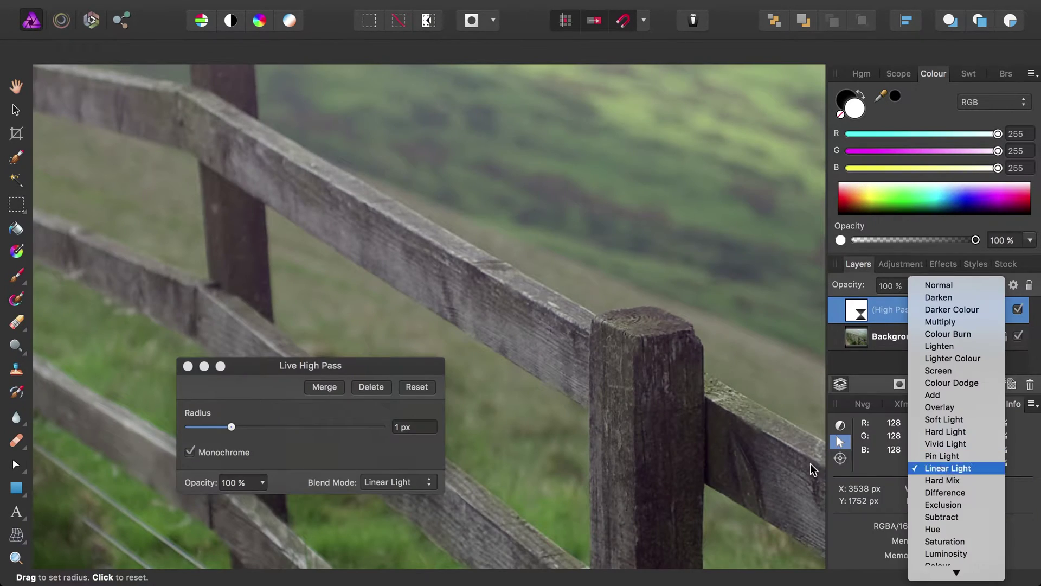
{"action": "left_click", "coordinate": [948, 465]}
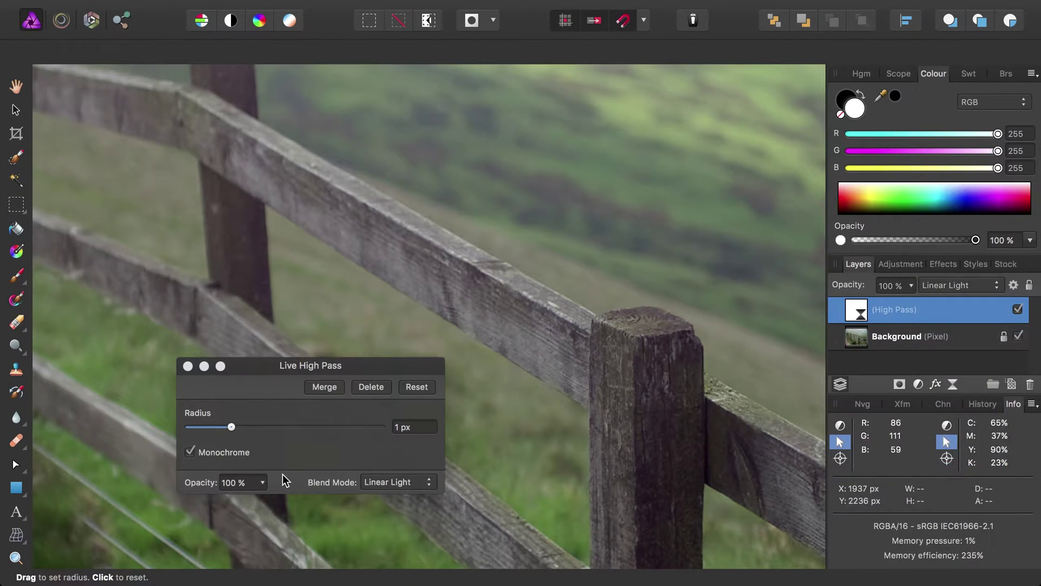
{"action": "left_click_drag", "start_coordinate": [228, 433], "coordinate": [266, 429]}
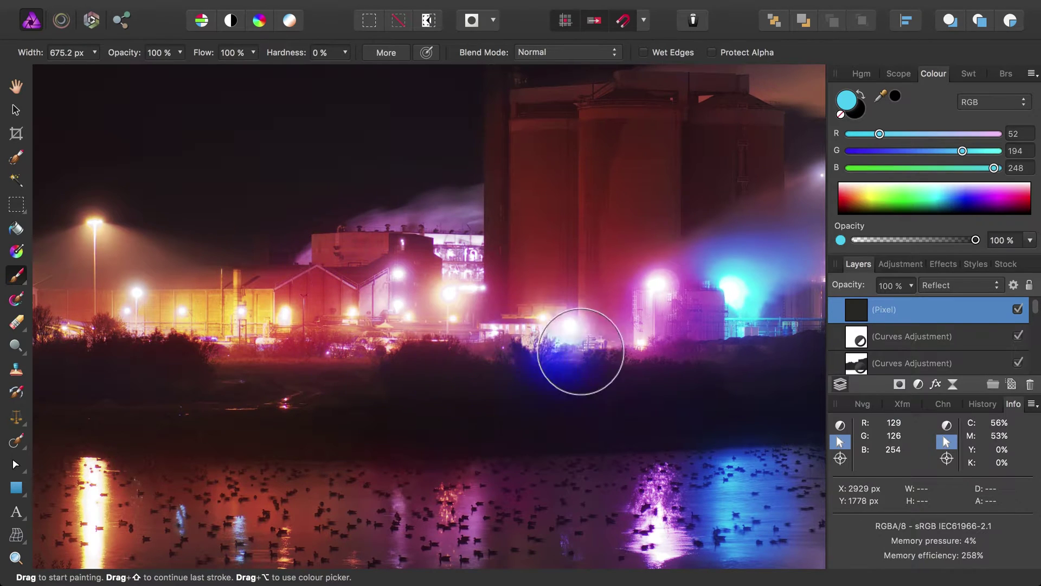
- Switch the paint layer's blend mode to Glow, then to Overlay
{"action": "left_click", "coordinate": [940, 286]}
{"action": "left_click", "coordinate": [935, 298]}
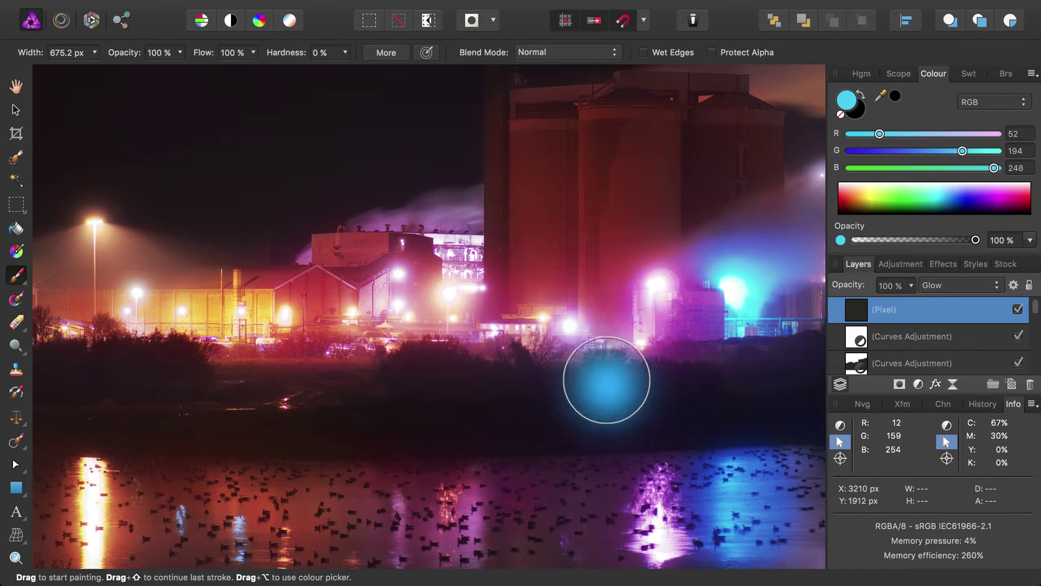
{"action": "left_click", "coordinate": [975, 286]}
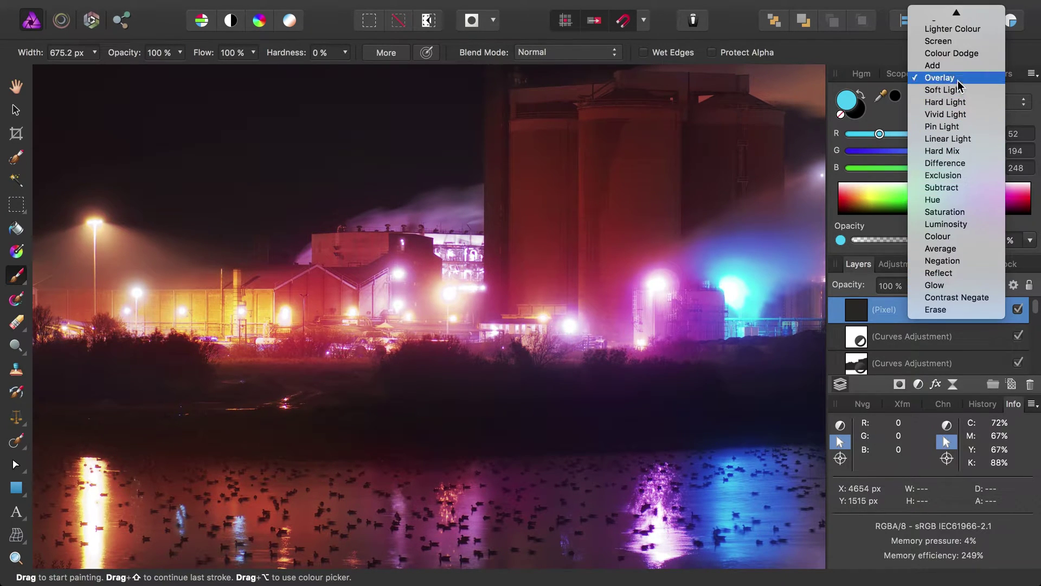
{"action": "left_click", "coordinate": [939, 77]}
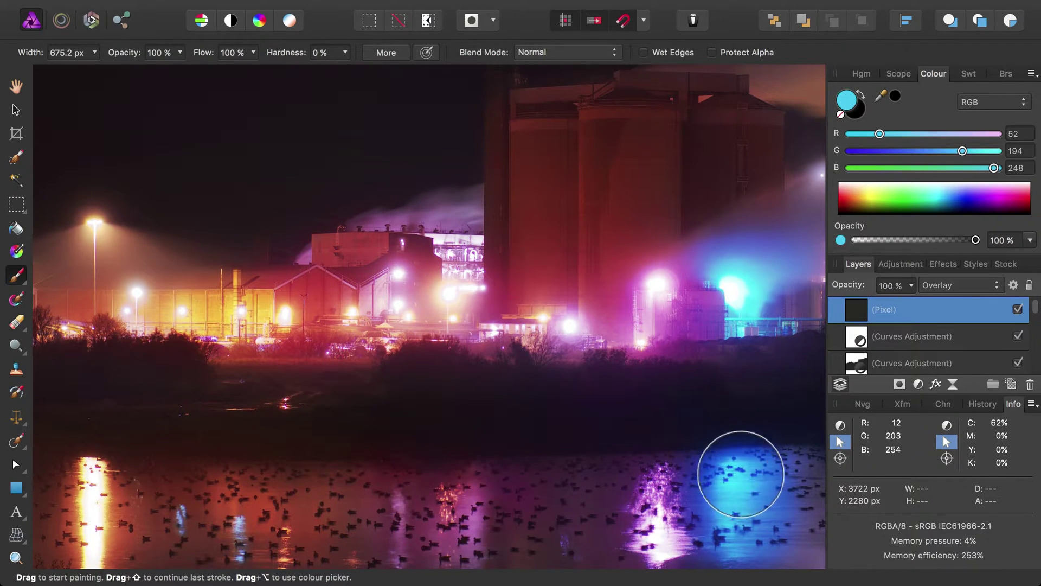
- Paint cyan glow on the lower-right reflections, mix warm yellow, and retint the overlay rectangle
{"action": "mouse_move", "coordinate": [753, 331]}
{"action": "left_mouse_down"}
{"action": "mouse_move", "coordinate": [725, 284]}
{"action": "mouse_move", "coordinate": [689, 279]}
{"action": "mouse_move", "coordinate": [675, 294]}
{"action": "mouse_move", "coordinate": [735, 300]}
{"action": "left_mouse_up"}
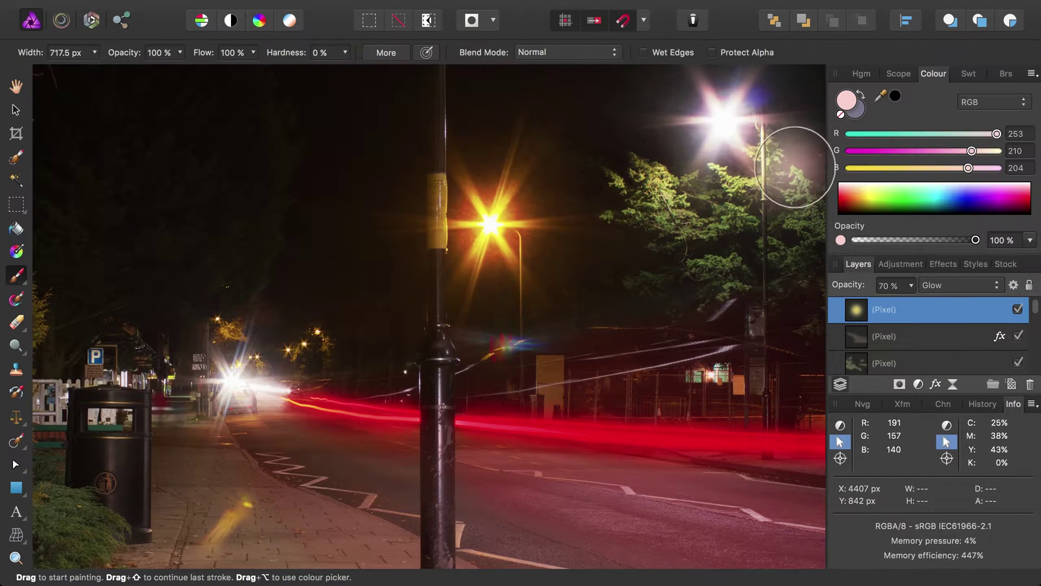
{"action": "left_click_drag", "start_coordinate": [887, 168], "coordinate": [884, 168]}
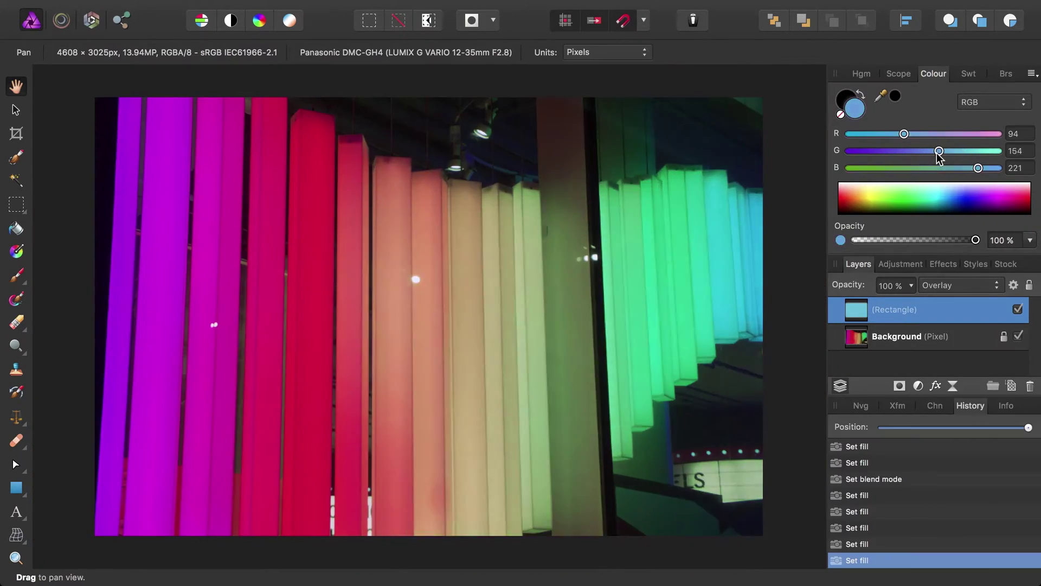
{"action": "left_click_drag", "start_coordinate": [954, 151], "coordinate": [877, 167]}
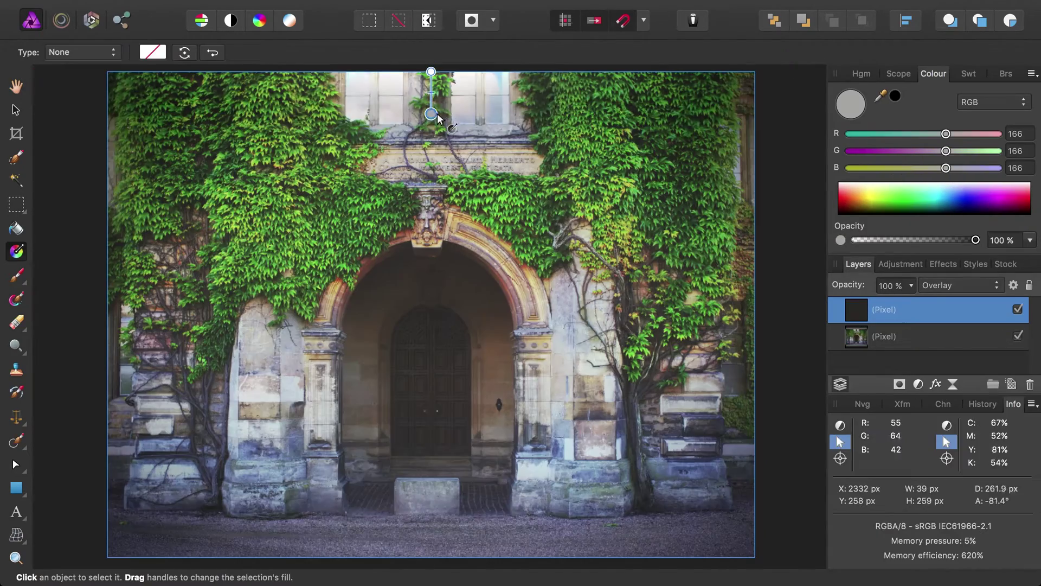
- Draw a top-to-bottom gradient over the doorway and warm its top stop toward orange
{"action": "left_click_drag", "start_coordinate": [431, 72], "coordinate": [447, 553]}
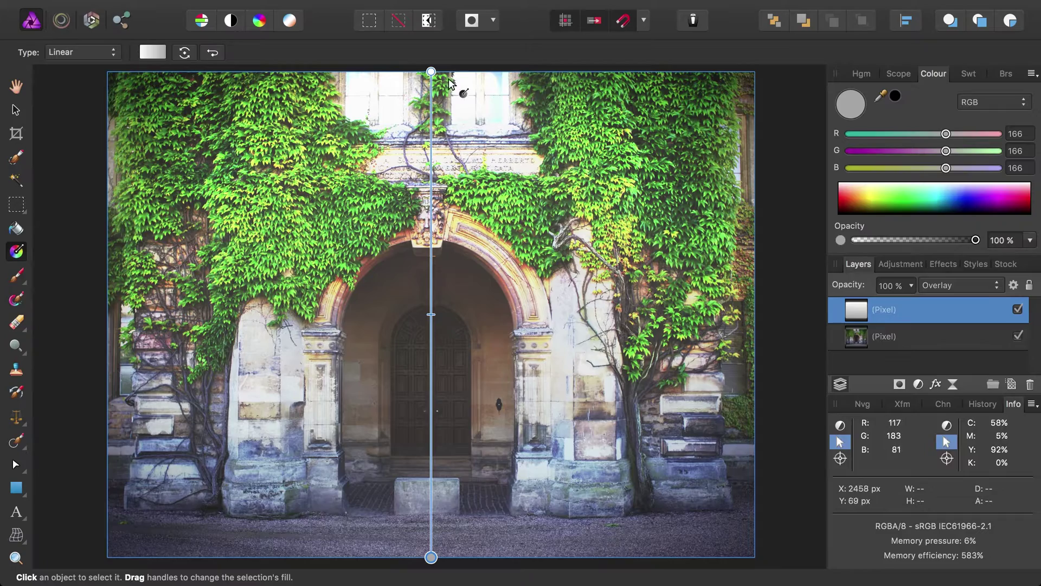
{"action": "left_click", "coordinate": [431, 71]}
{"action": "left_click", "coordinate": [929, 168]}
{"action": "left_click_drag", "start_coordinate": [903, 168], "coordinate": [968, 152]}
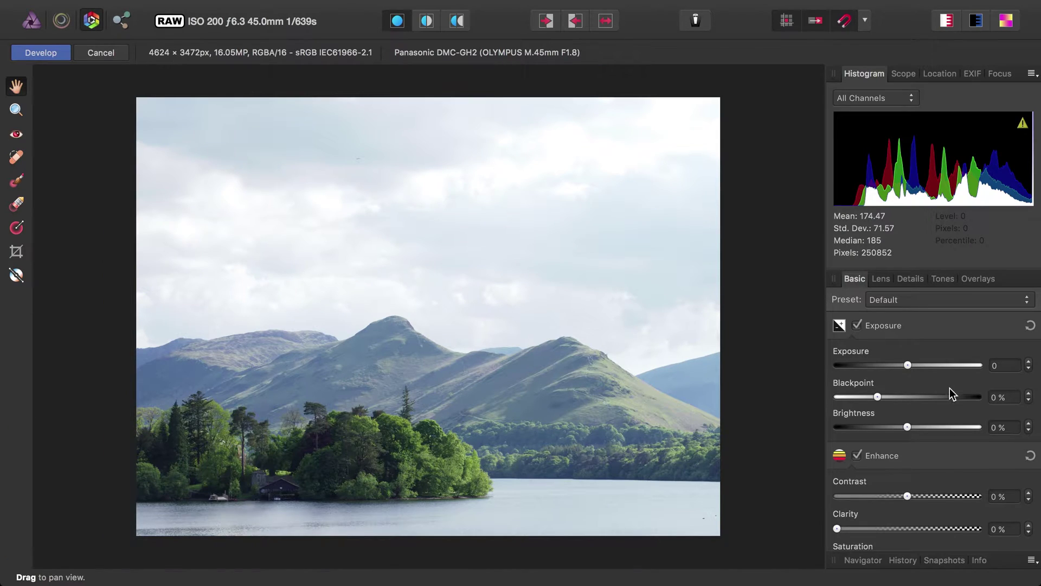
- Browse the Lens, Details, Tones and Overlays panels of the Develop persona
{"action": "left_click", "coordinate": [881, 279]}
{"action": "left_click", "coordinate": [910, 279]}
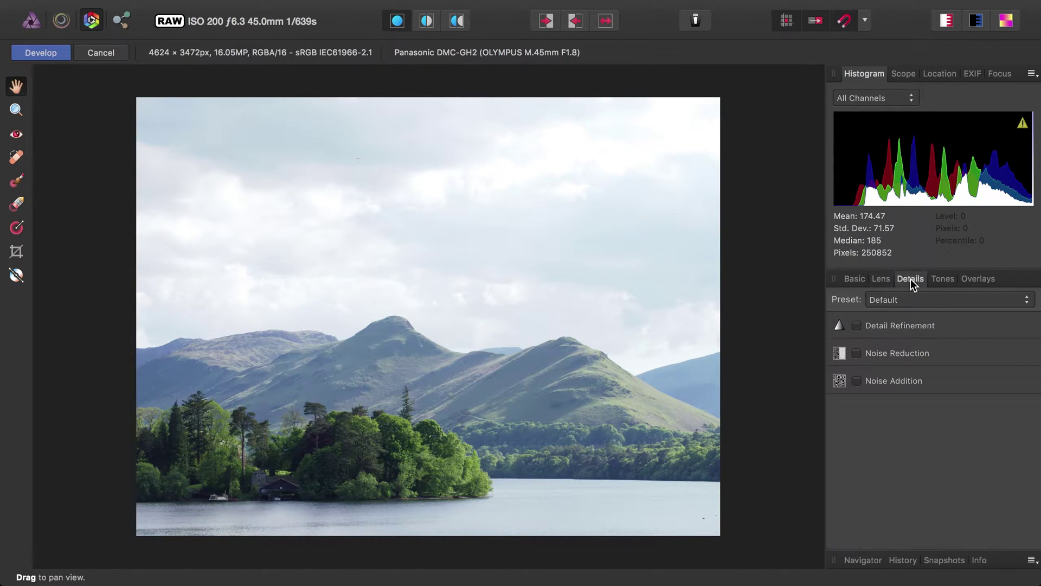
{"action": "left_click", "coordinate": [946, 280]}
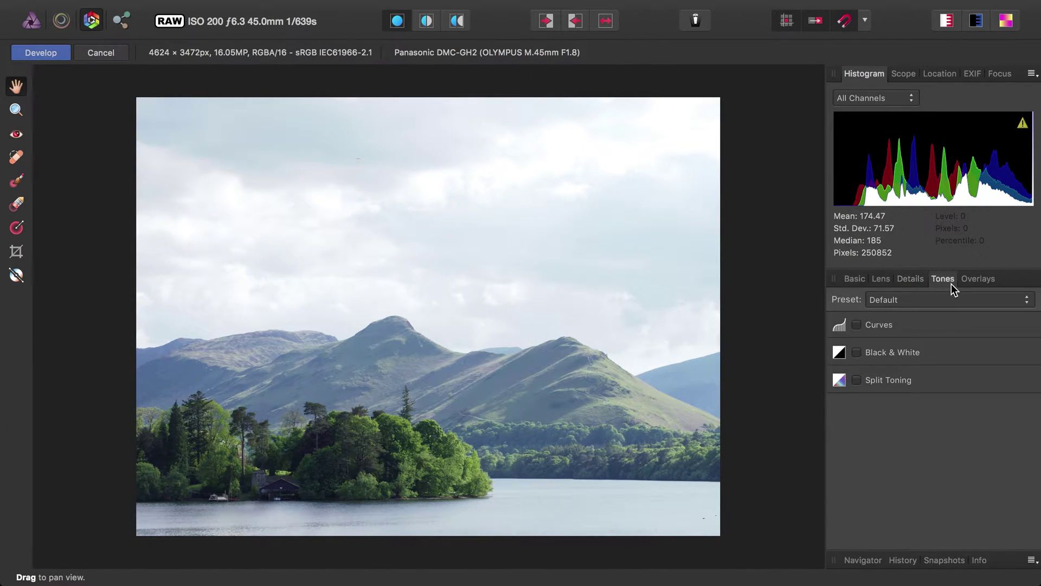
{"action": "left_click", "coordinate": [979, 279]}
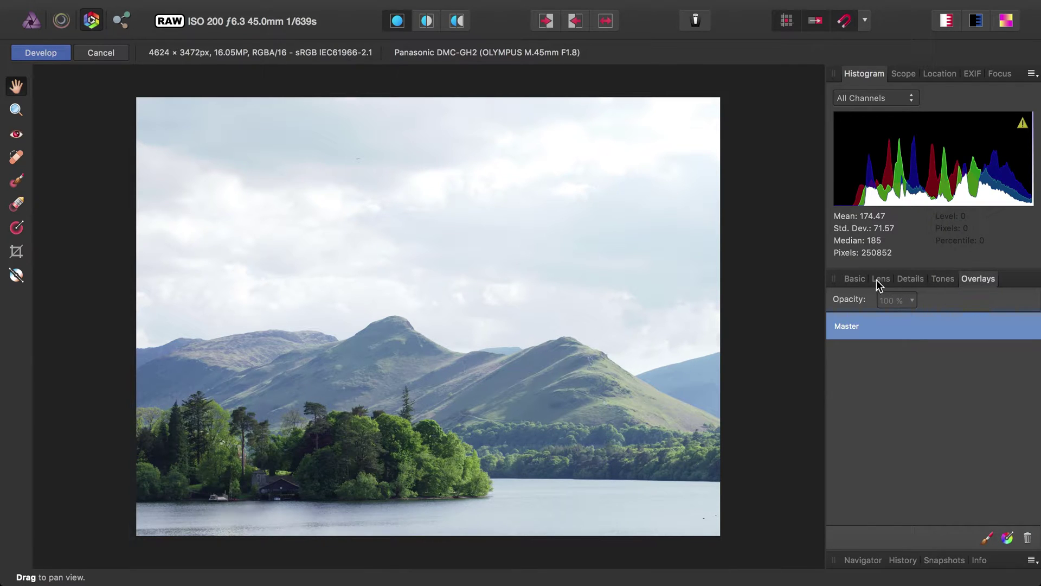
- Return to Basic and set the Develop Assistant's tone curve to Take no action
{"action": "left_click", "coordinate": [856, 280]}
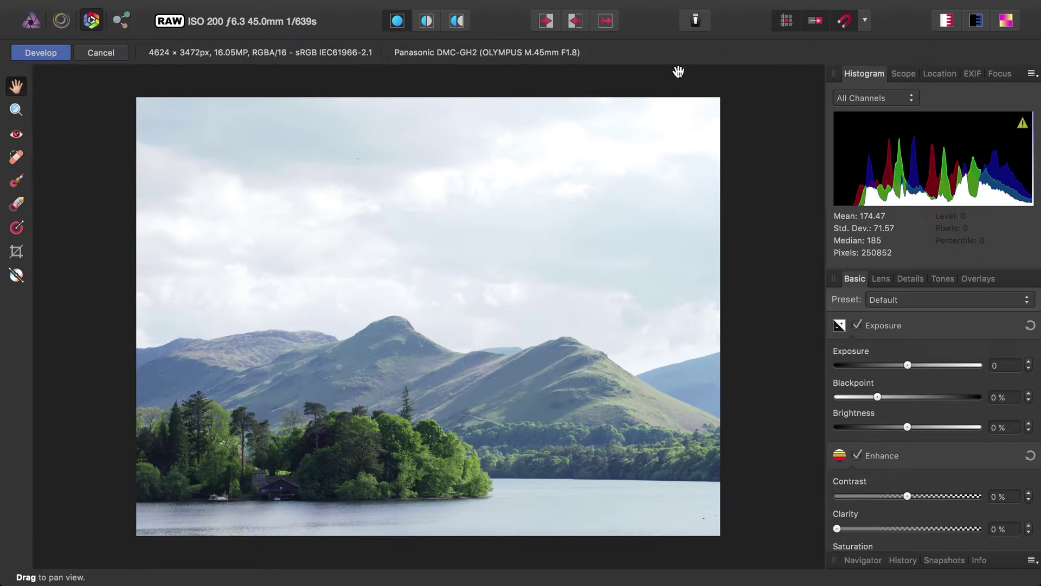
{"action": "left_click", "coordinate": [695, 22]}
{"action": "left_click", "coordinate": [526, 266]}
- Close the Develop Assistant, set Shadows & Highlights highlights to -96% and blackpoint to 10%
{"action": "left_click", "coordinate": [545, 279]}
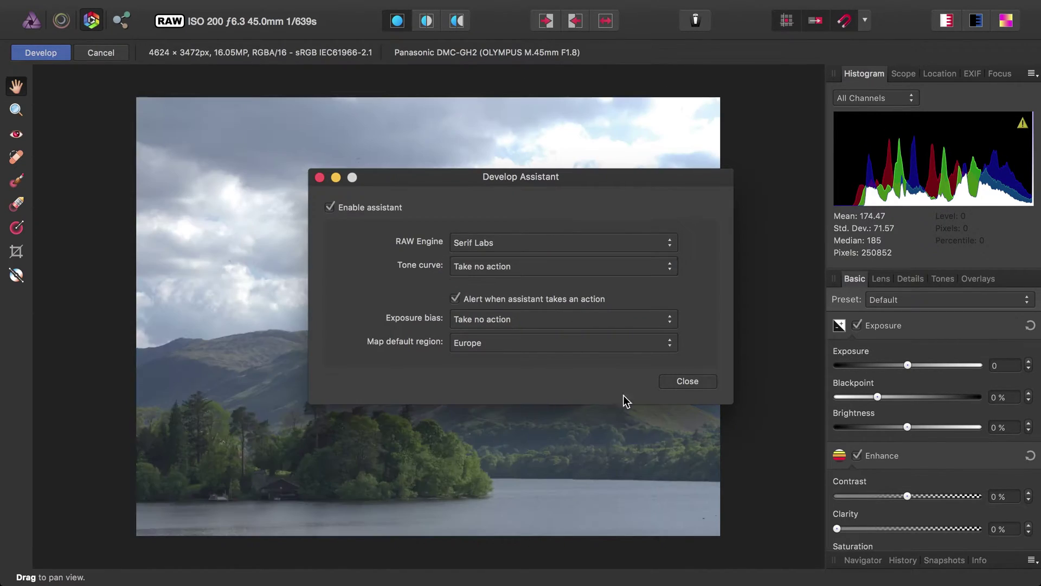
{"action": "left_click", "coordinate": [701, 382]}
{"action": "scroll", "coordinate": [914, 477], "scroll_direction": "down", "scroll_amount": 5}
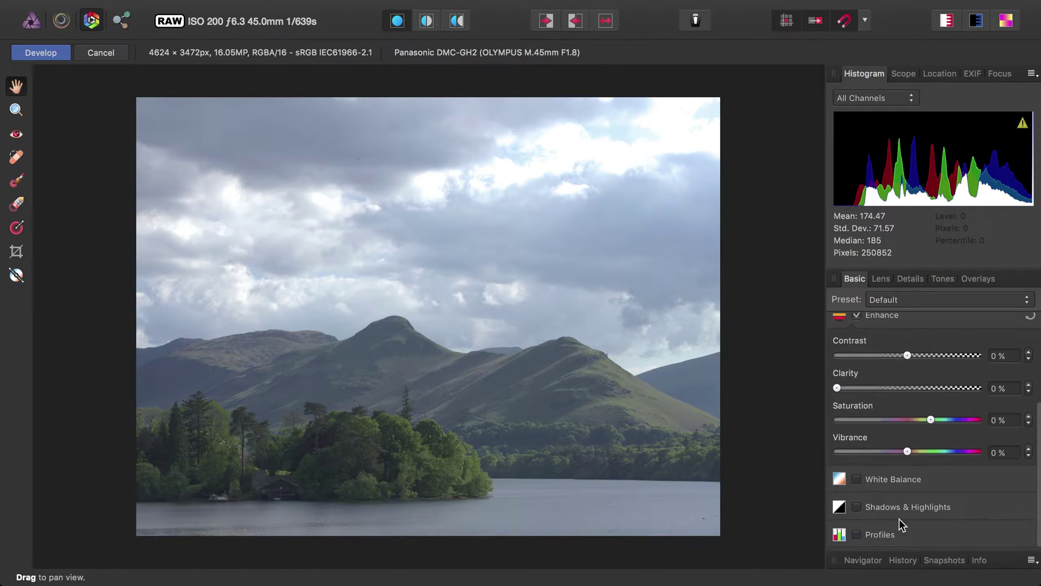
{"action": "left_click", "coordinate": [891, 510]}
{"action": "left_click_drag", "start_coordinate": [907, 507], "coordinate": [838, 505]}
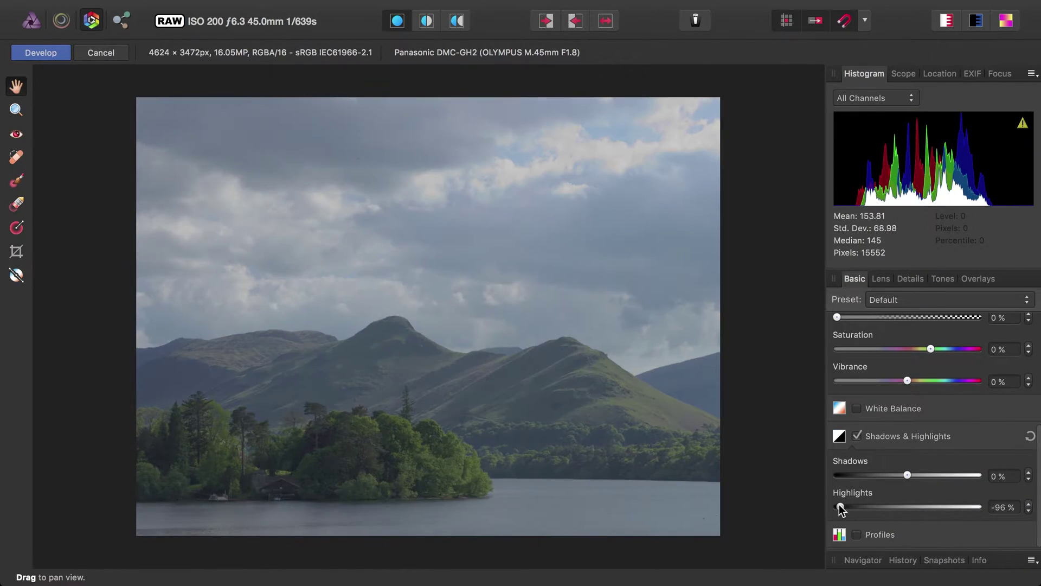
{"action": "scroll", "coordinate": [898, 417], "scroll_direction": "up", "scroll_amount": 5}
{"action": "left_click_drag", "start_coordinate": [876, 397], "coordinate": [918, 396]}
- Bow the Tones curve upward to brighten the lake, then develop the RAW file
{"action": "left_click", "coordinate": [942, 278]}
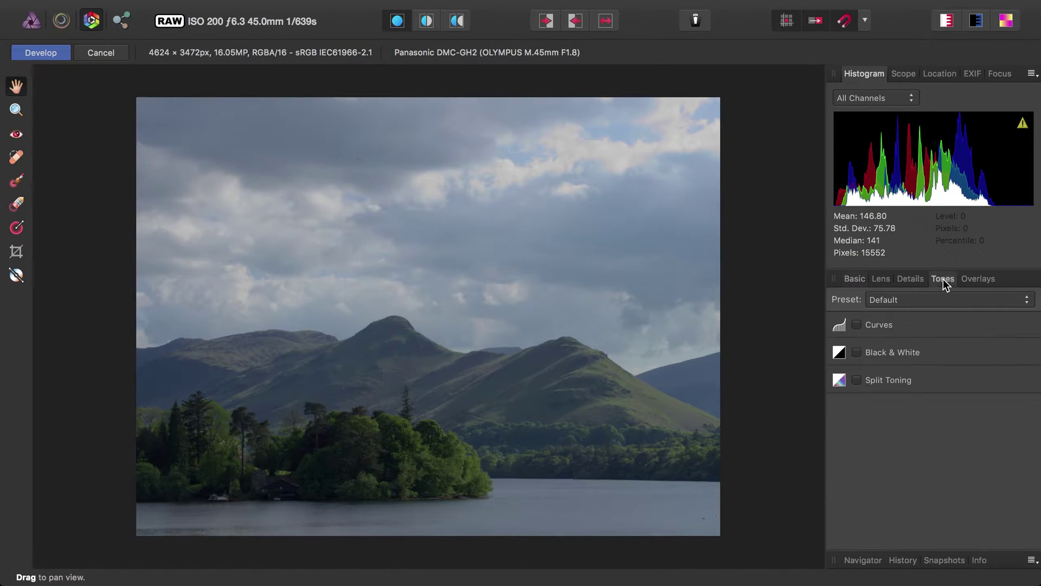
{"action": "left_click", "coordinate": [887, 327]}
{"action": "left_click_drag", "start_coordinate": [890, 493], "coordinate": [885, 464]}
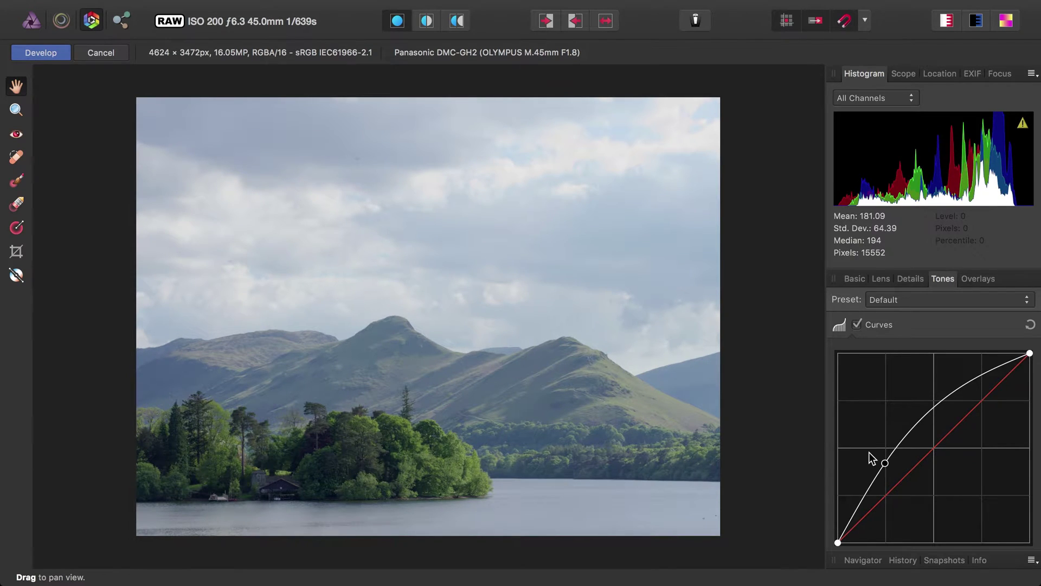
{"action": "left_click", "coordinate": [41, 52]}
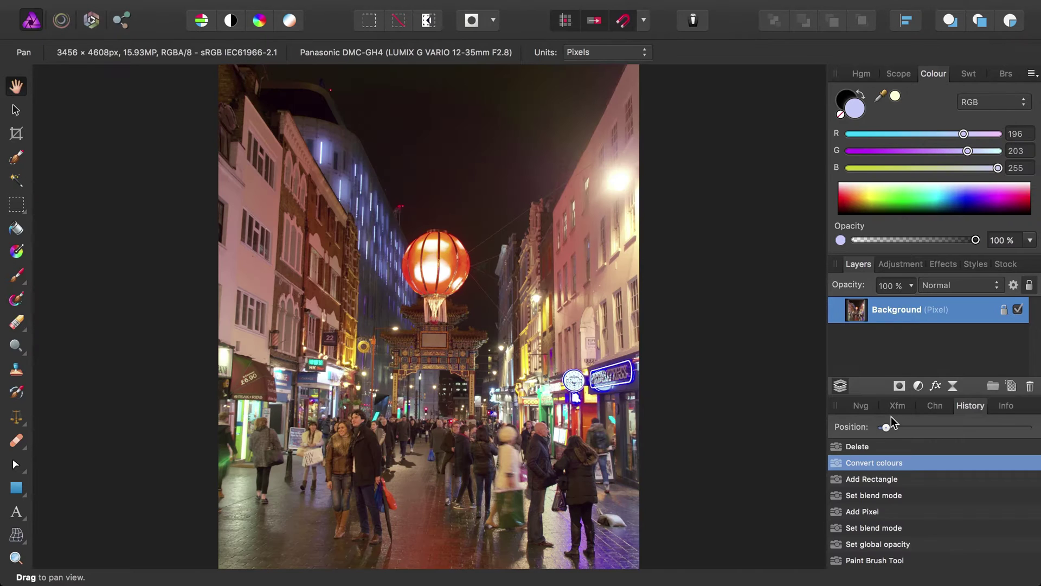
- Scrub the history to its last step, then enable Save History With Document
{"action": "mouse_move", "coordinate": [887, 428]}
{"action": "left_mouse_down"}
{"action": "mouse_move", "coordinate": [1027, 429]}
{"action": "mouse_move", "coordinate": [1037, 443]}
{"action": "left_mouse_up"}
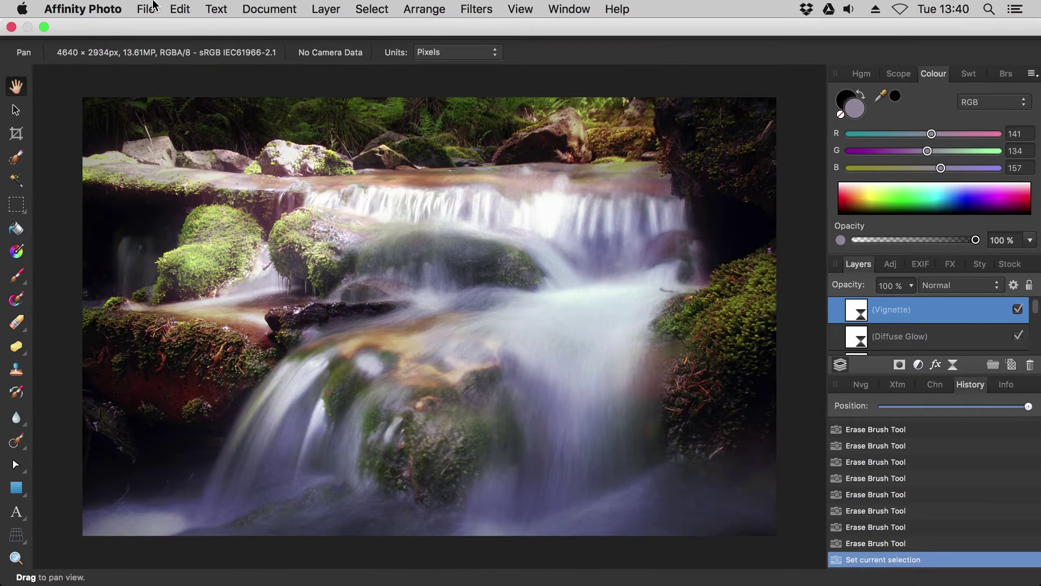
{"action": "left_click", "coordinate": [146, 9]}
{"action": "left_click", "coordinate": [266, 233]}
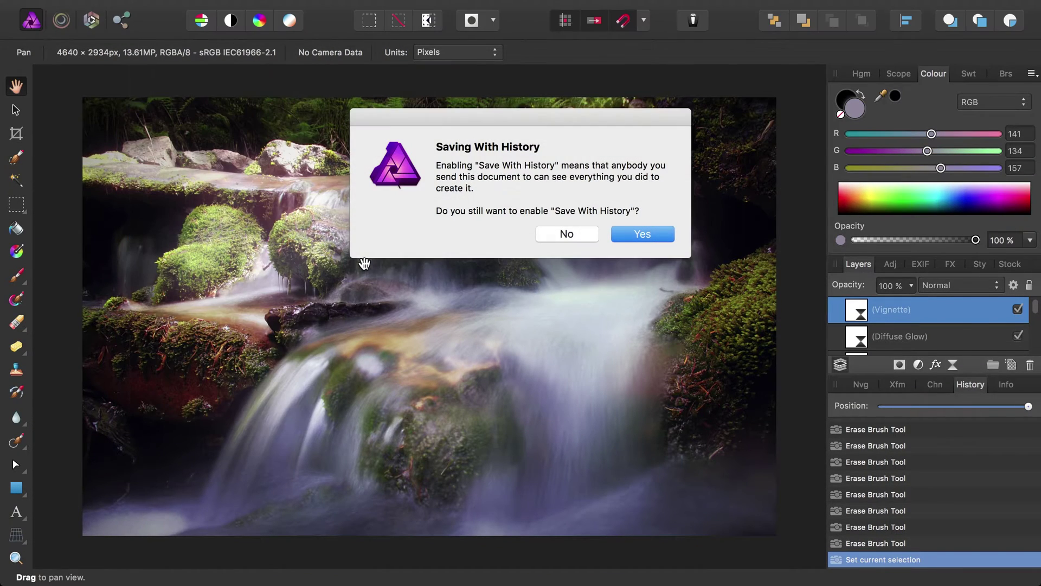
{"action": "left_click", "coordinate": [633, 234]}
- Save the waterfall document, close it, and reopen Ostlers Glow.afphoto from recent files
{"action": "left_click", "coordinate": [146, 5]}
{"action": "left_click", "coordinate": [173, 191]}
{"action": "left_click", "coordinate": [146, 9]}
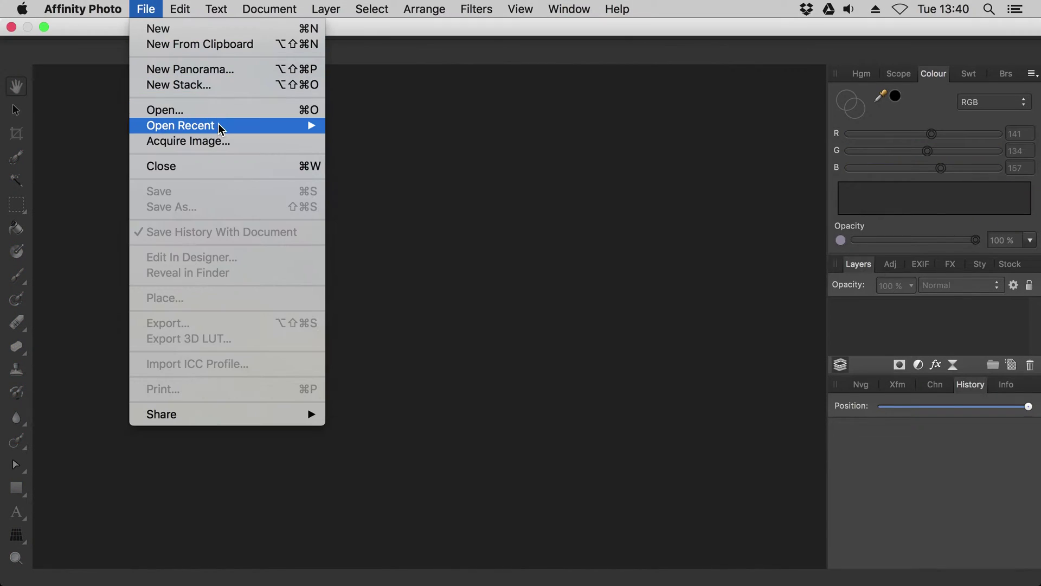
{"action": "mouse_move", "coordinate": [219, 125]}
{"action": "left_click", "coordinate": [442, 209]}
- Step back to the Convert colours history entry, then return to the latest step
{"action": "scroll", "coordinate": [895, 506], "scroll_direction": "up", "scroll_amount": 10}
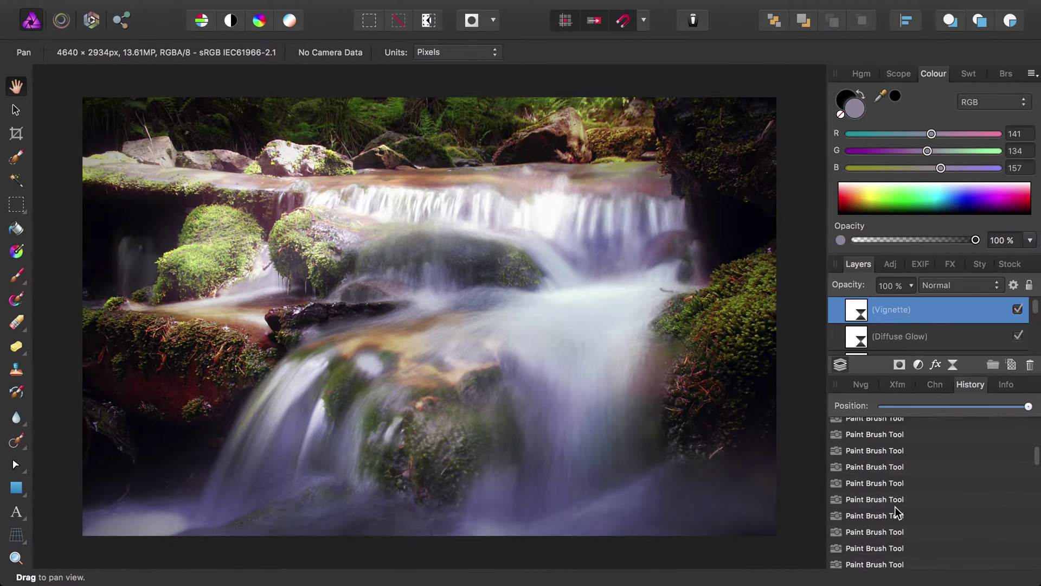
{"action": "left_click", "coordinate": [885, 455]}
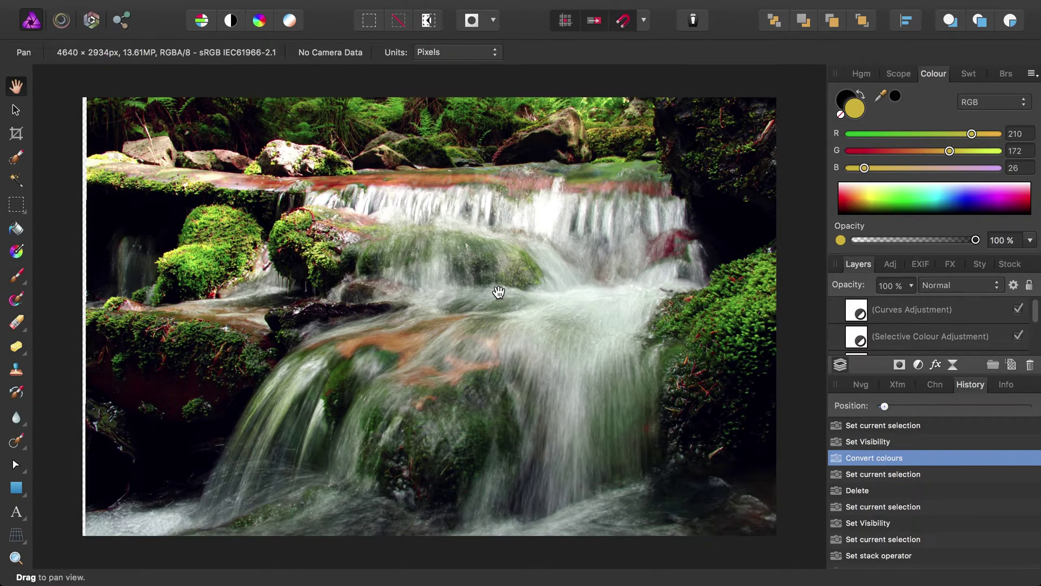
{"action": "scroll", "coordinate": [924, 508], "scroll_direction": "down", "scroll_amount": 10}
{"action": "left_click", "coordinate": [896, 559]}
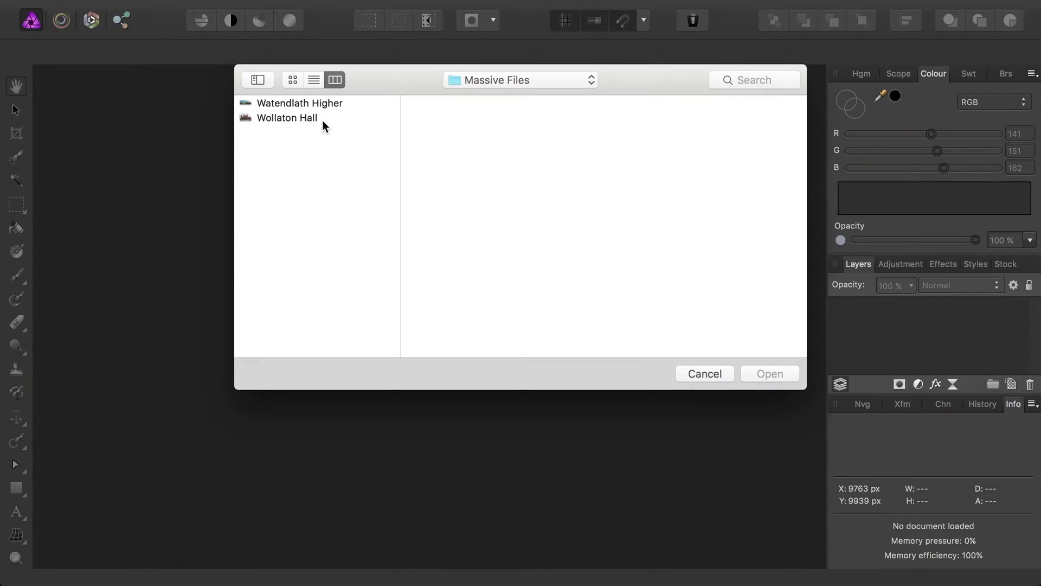
- Open the Wollaton Hall photo and zoom and pan around to inspect its detail
{"action": "double_click", "coordinate": [324, 118]}
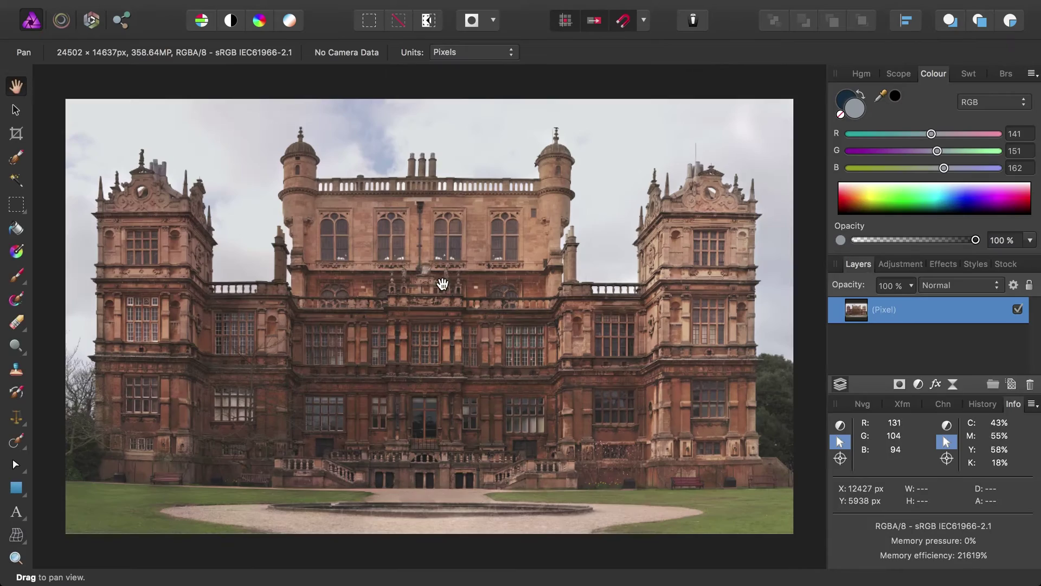
{"action": "scroll", "coordinate": [454, 316], "scroll_direction": "up", "scroll_amount": 5}
{"action": "scroll", "coordinate": [454, 315], "scroll_direction": "right", "scroll_amount": 5}
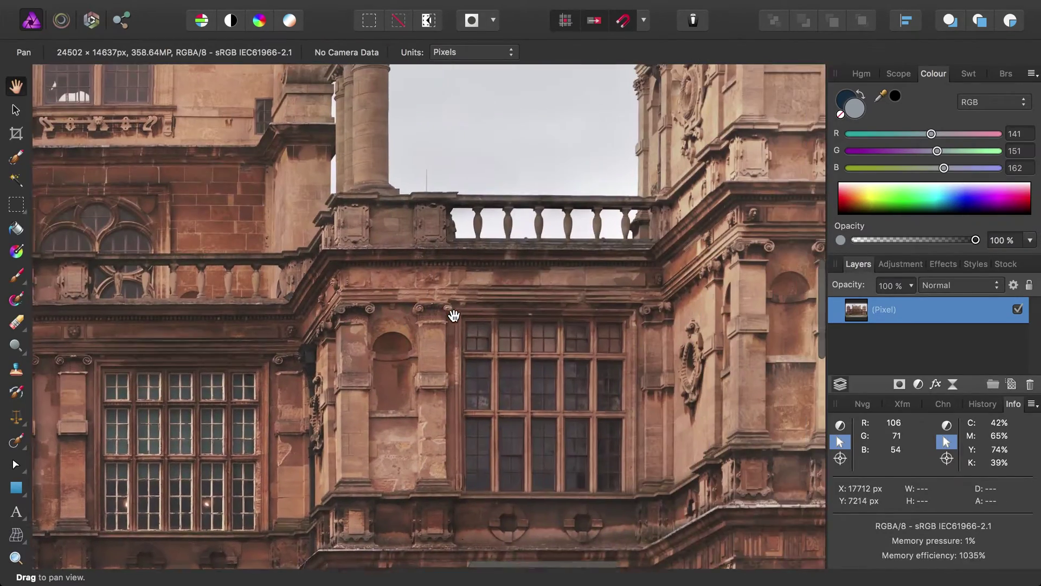
{"action": "scroll", "coordinate": [454, 315], "scroll_direction": "left", "scroll_amount": 10}
{"action": "scroll", "coordinate": [454, 316], "scroll_direction": "down", "scroll_amount": 4}
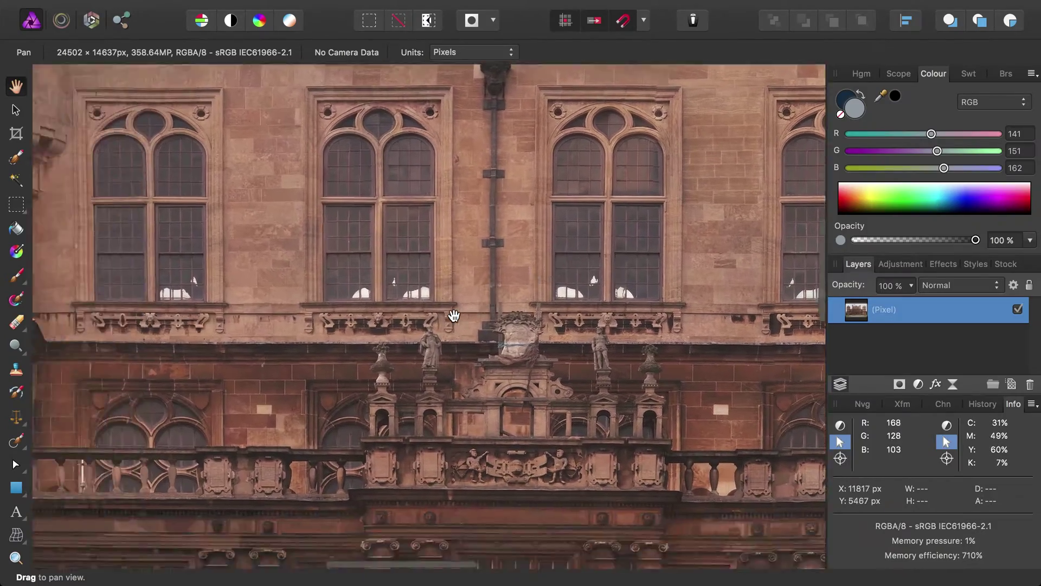
{"action": "scroll", "coordinate": [454, 315], "scroll_direction": "right", "scroll_amount": 10}
{"action": "scroll", "coordinate": [454, 316], "scroll_direction": "down", "scroll_amount": 3}
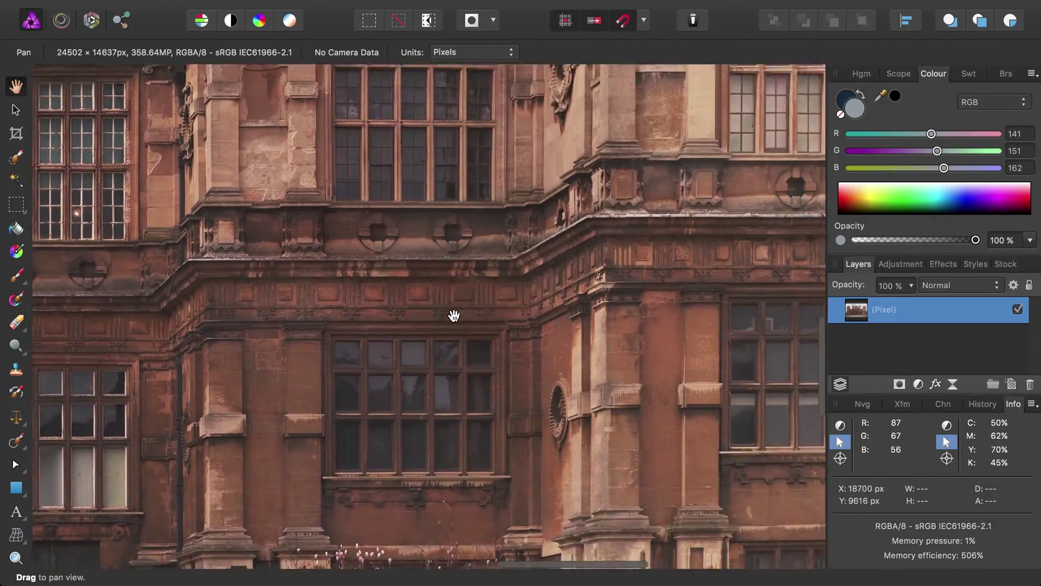
{"action": "scroll", "coordinate": [454, 316], "scroll_direction": "up", "scroll_amount": 10}
{"action": "scroll", "coordinate": [454, 316], "scroll_direction": "left", "scroll_amount": 5}
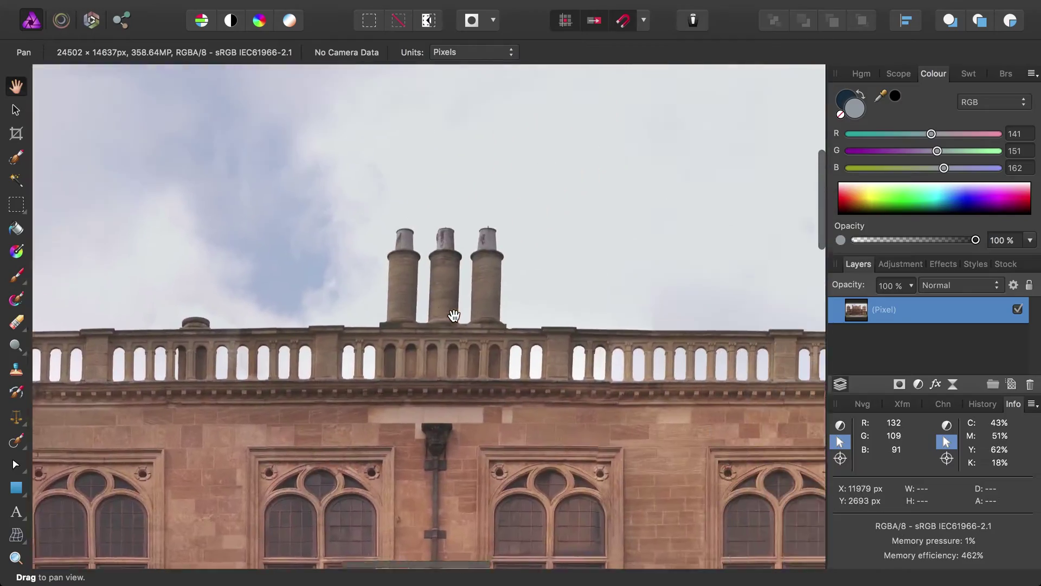
{"action": "scroll", "coordinate": [454, 316], "scroll_direction": "down", "scroll_amount": 10}
{"action": "scroll", "coordinate": [454, 316], "scroll_direction": "up", "scroll_amount": 6}
{"action": "scroll", "coordinate": [454, 315], "scroll_direction": "left", "scroll_amount": 3}
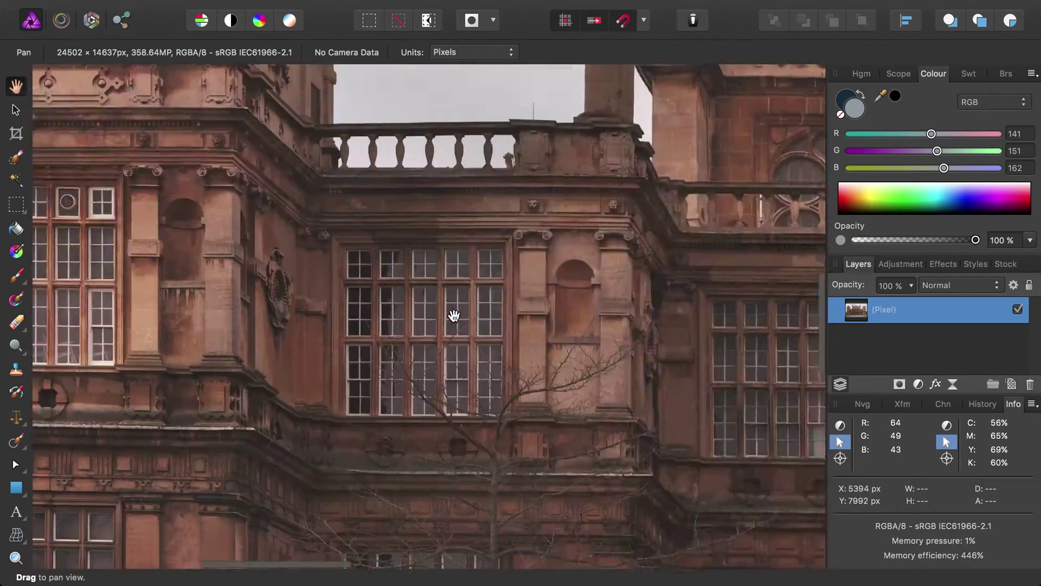
{"action": "scroll", "coordinate": [454, 316], "scroll_direction": "down", "scroll_amount": 8}
{"action": "scroll", "coordinate": [454, 316], "scroll_direction": "right", "scroll_amount": 2}
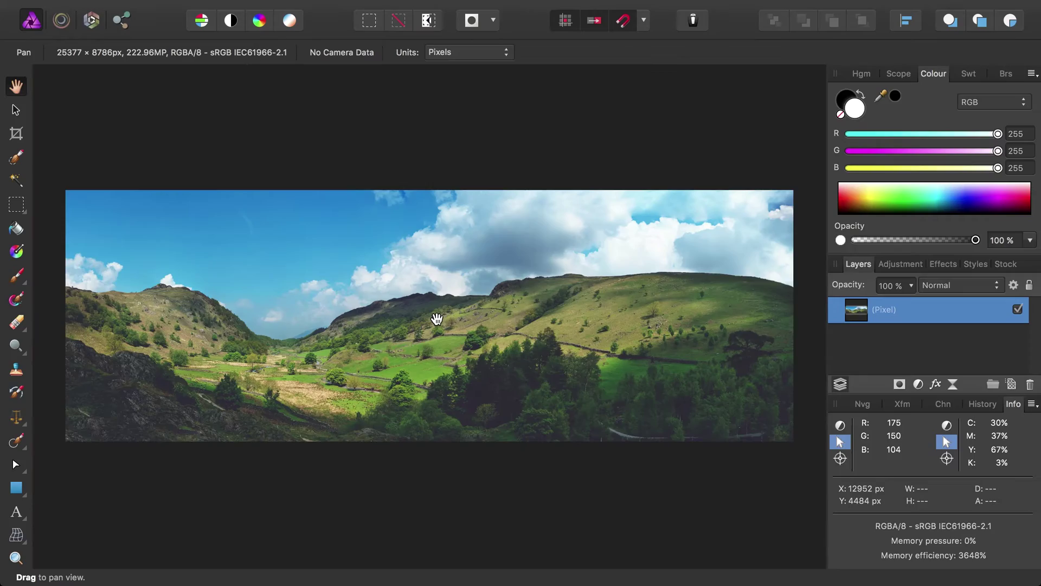
{"action": "scroll", "coordinate": [433, 318], "scroll_direction": "up", "scroll_amount": 10}
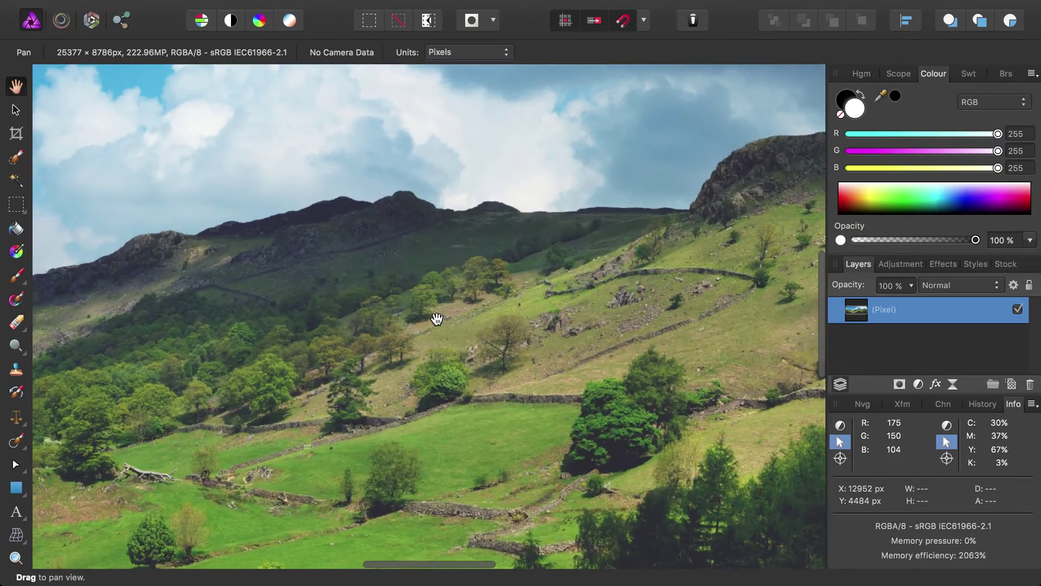
{"action": "scroll", "coordinate": [419, 326], "scroll_direction": "left", "scroll_amount": 10}
{"action": "scroll", "coordinate": [419, 325], "scroll_direction": "down", "scroll_amount": 4}
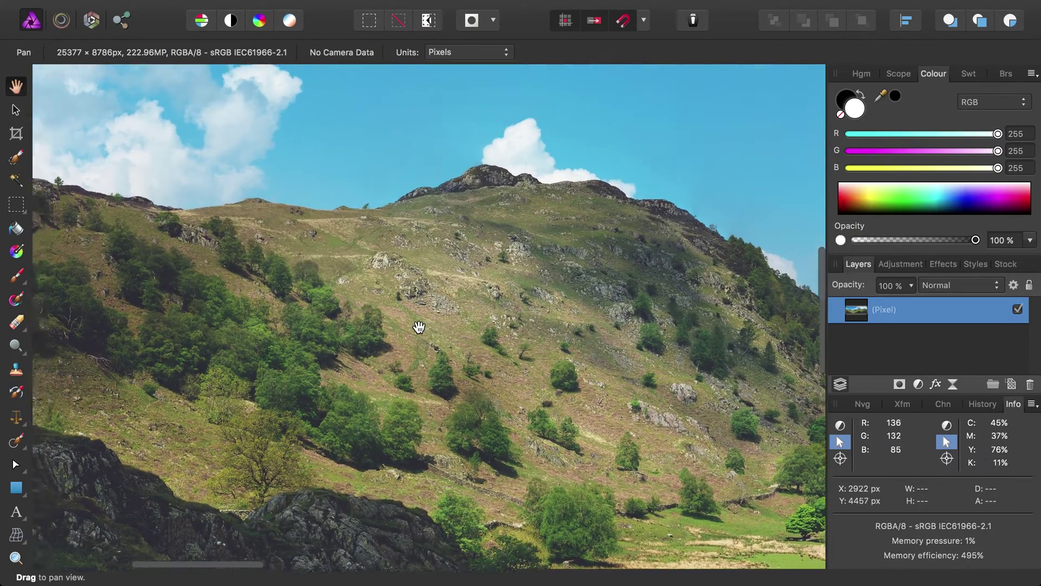
{"action": "scroll", "coordinate": [419, 325], "scroll_direction": "right", "scroll_amount": 15}
{"action": "scroll", "coordinate": [419, 325], "scroll_direction": "up", "scroll_amount": 2}
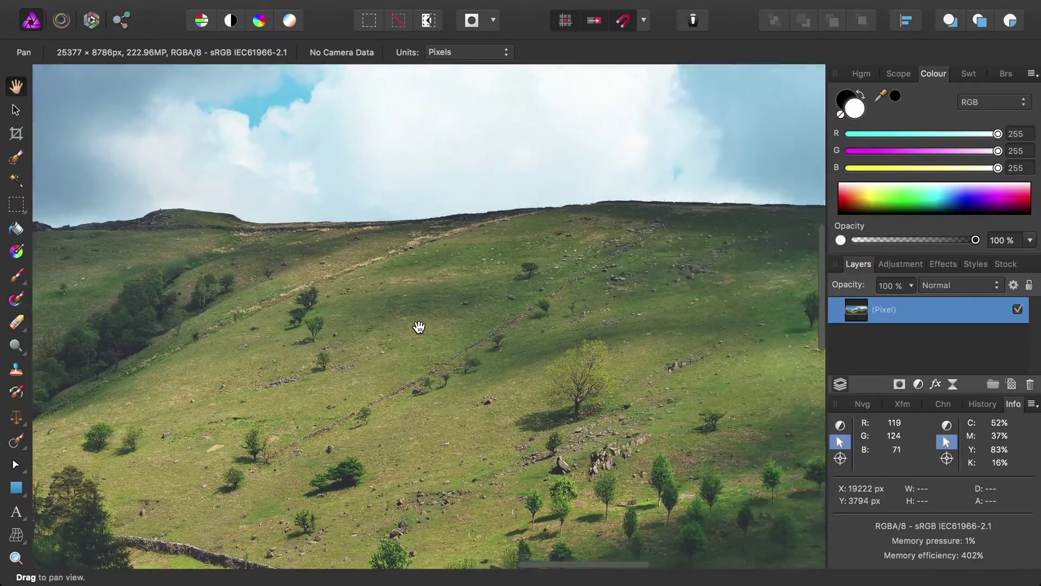
{"action": "scroll", "coordinate": [419, 326], "scroll_direction": "down", "scroll_amount": 3}
{"action": "scroll", "coordinate": [419, 325], "scroll_direction": "left", "scroll_amount": 12}
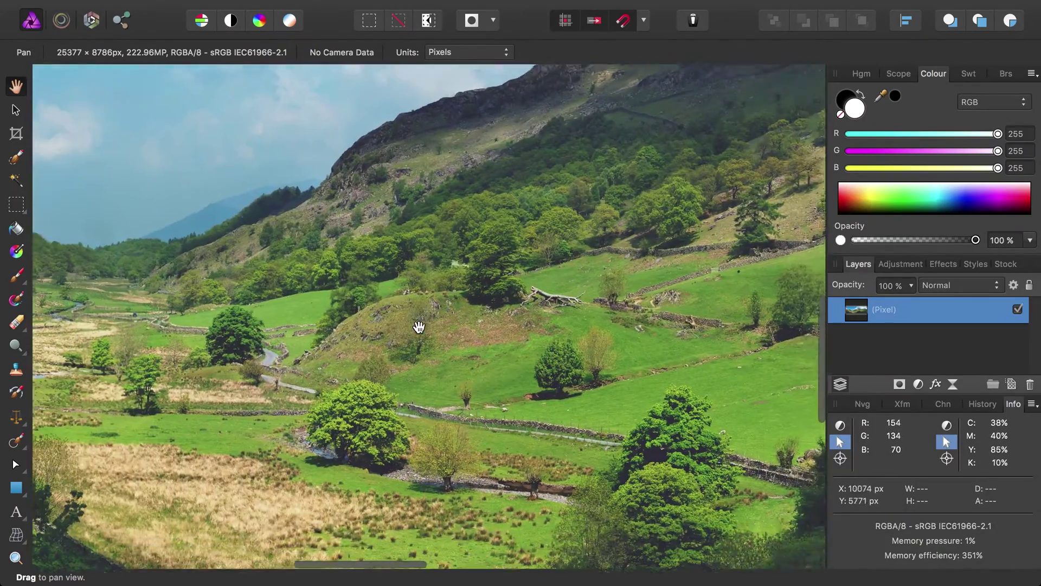
{"action": "scroll", "coordinate": [418, 325], "scroll_direction": "left", "scroll_amount": 8}
{"action": "scroll", "coordinate": [418, 325], "scroll_direction": "up", "scroll_amount": 3}
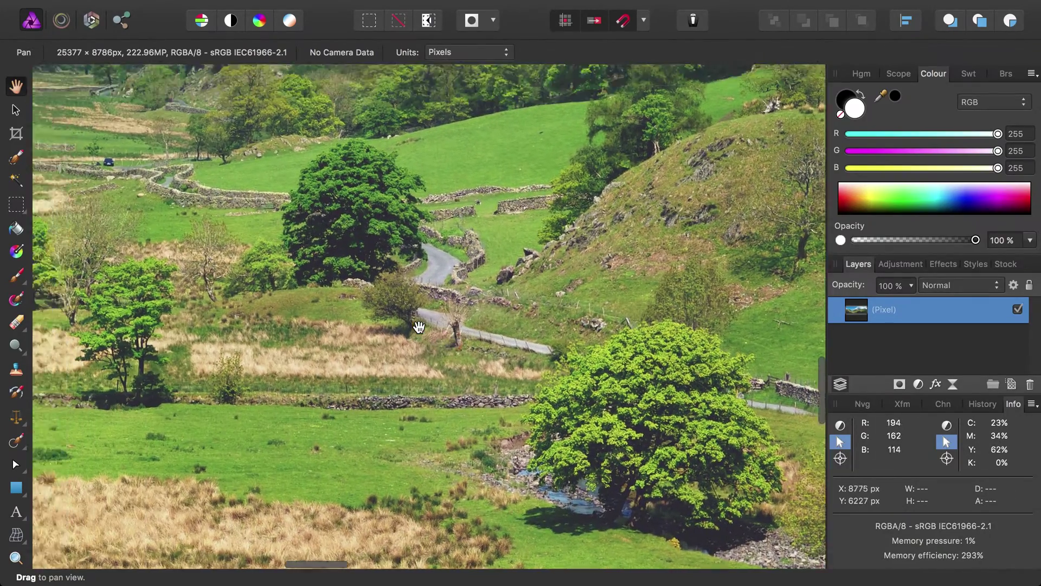
{"action": "scroll", "coordinate": [418, 327], "scroll_direction": "up", "scroll_amount": 5}
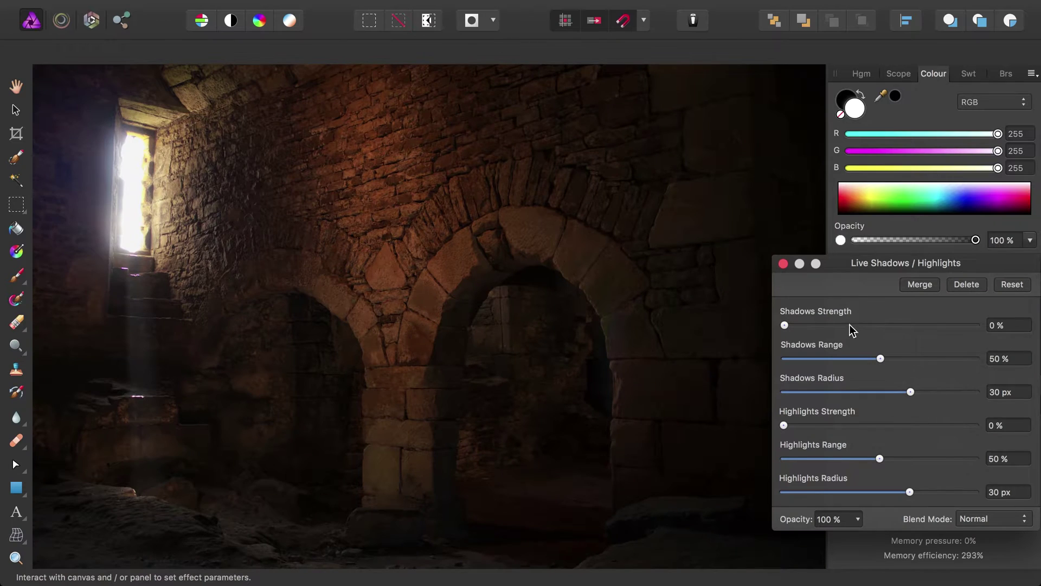
- Raise the cellar's shadow strength and range, move the fireworks ripple centre, and add a wide second spotlight
{"action": "left_click", "coordinate": [850, 324]}
{"action": "left_click", "coordinate": [934, 358]}
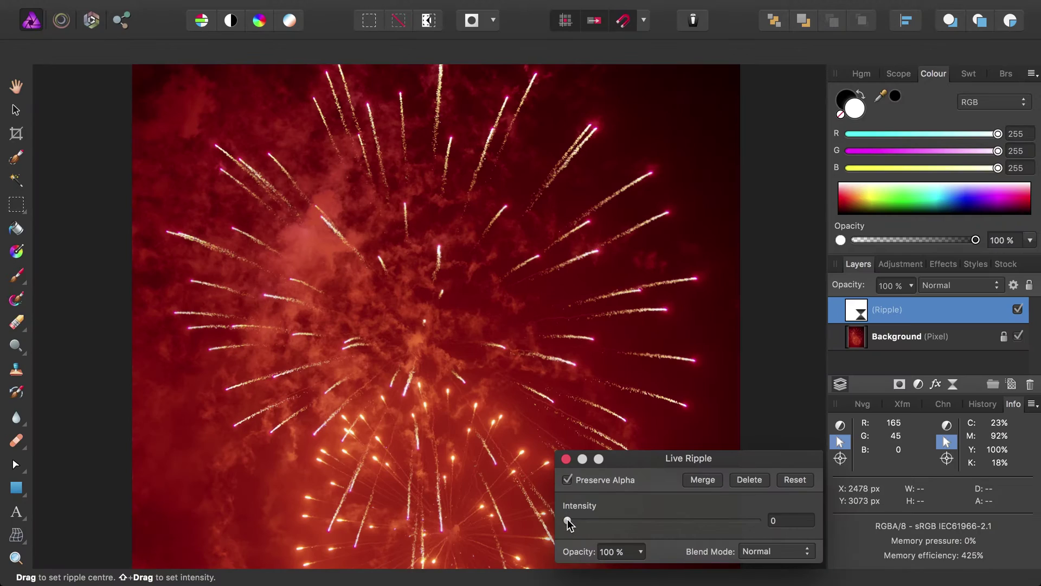
{"action": "left_click_drag", "start_coordinate": [567, 520], "coordinate": [572, 521]}
{"action": "left_click_drag", "start_coordinate": [469, 346], "coordinate": [443, 277]}
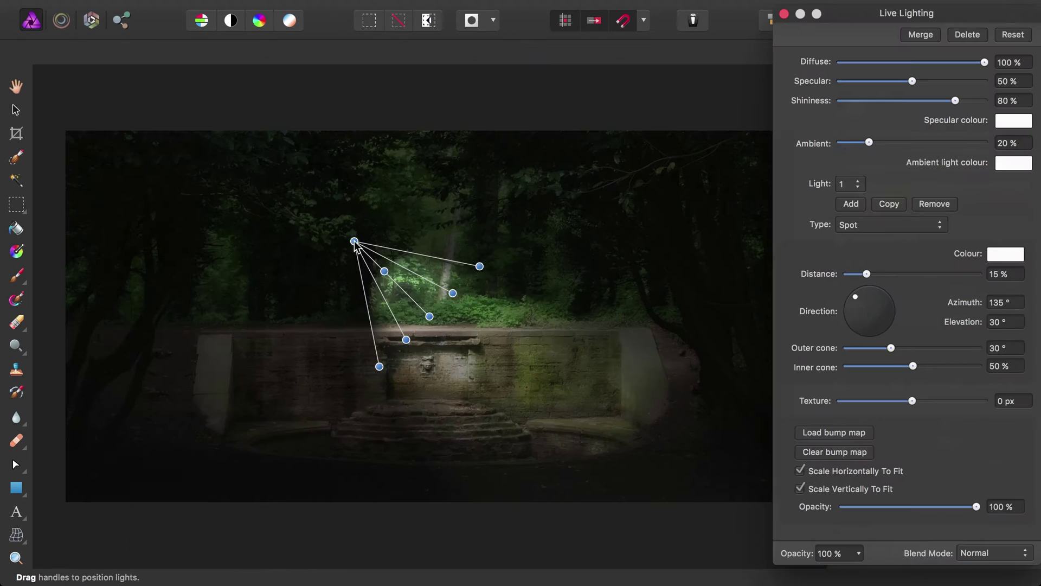
{"action": "left_click_drag", "start_coordinate": [353, 239], "coordinate": [430, 65]}
{"action": "left_click", "coordinate": [861, 204]}
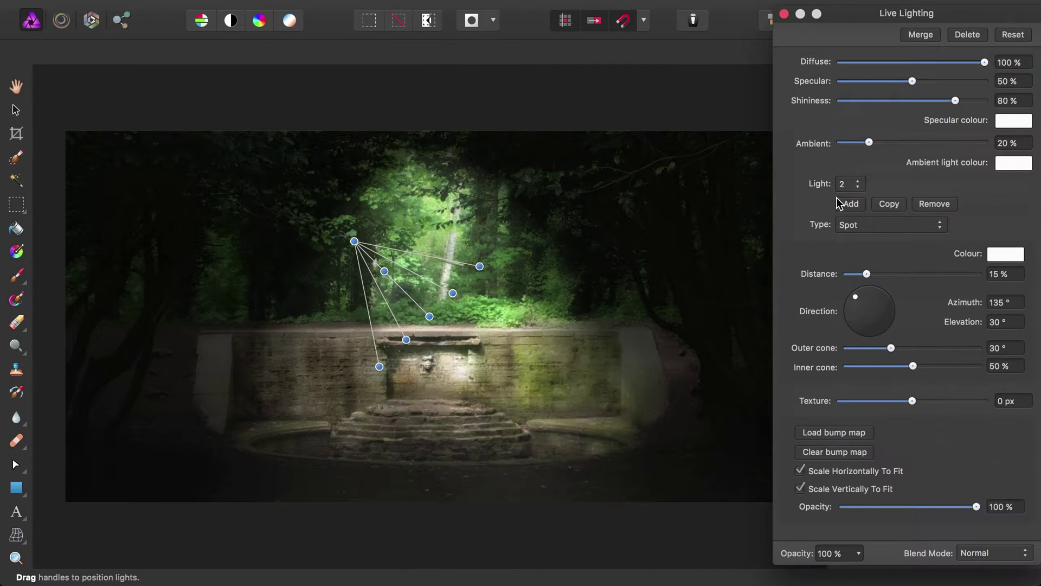
{"action": "left_click_drag", "start_coordinate": [354, 241], "coordinate": [432, 27]}
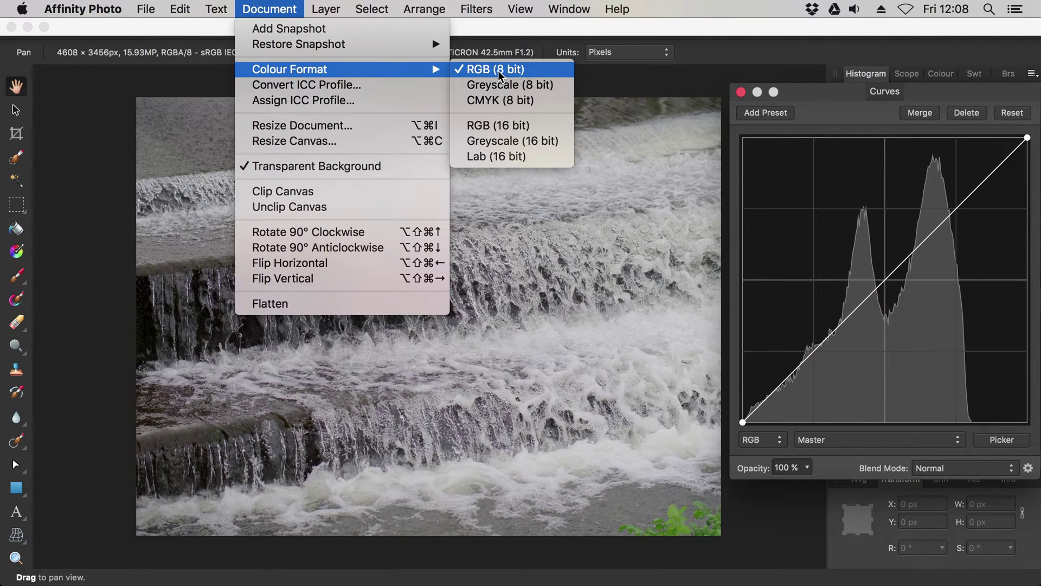
- Set Curves to LAB Lightness and drag an S-curve: lower point down, upper point up
{"action": "left_click", "coordinate": [849, 95]}
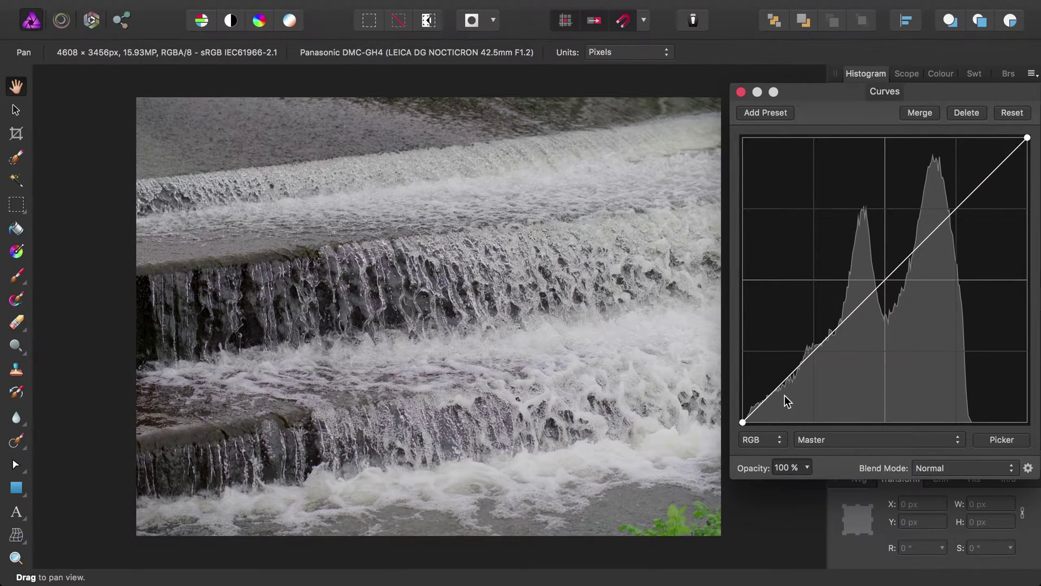
{"action": "left_click", "coordinate": [775, 466]}
{"action": "left_click", "coordinate": [864, 445]}
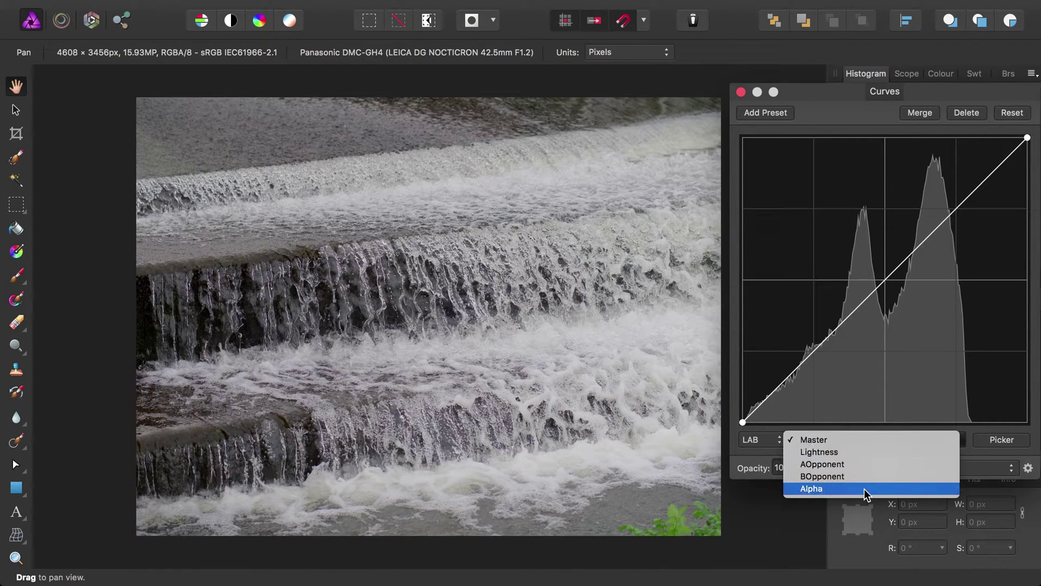
{"action": "left_click", "coordinate": [857, 452]}
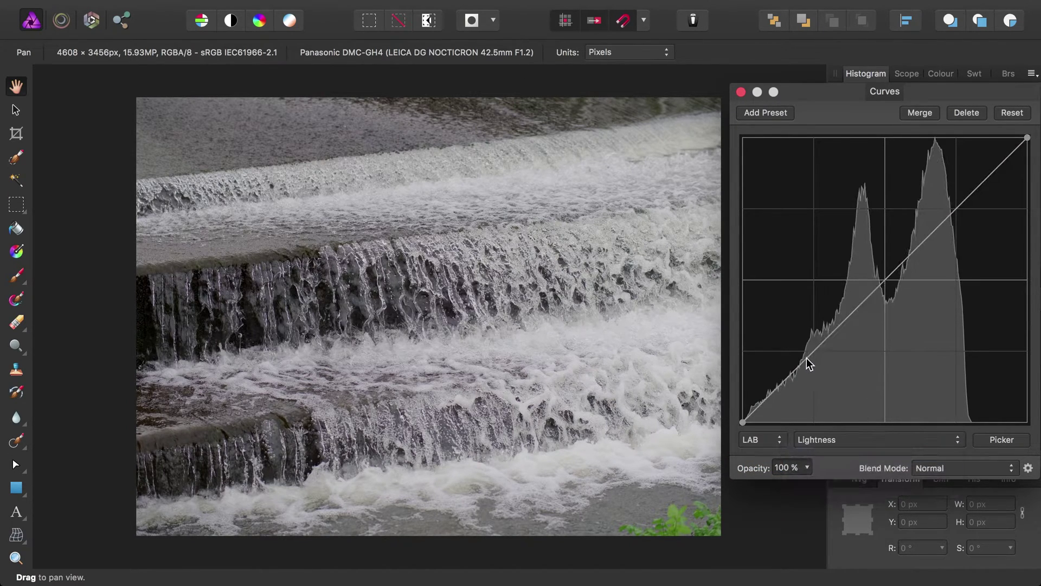
{"action": "left_click_drag", "start_coordinate": [815, 350], "coordinate": [814, 374]}
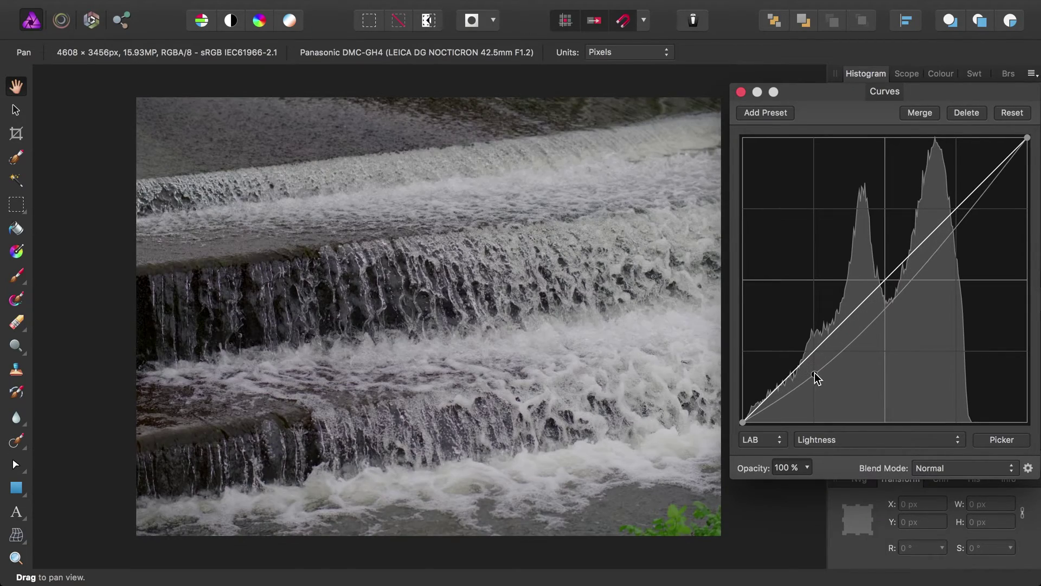
{"action": "left_click_drag", "start_coordinate": [960, 204], "coordinate": [959, 189]}
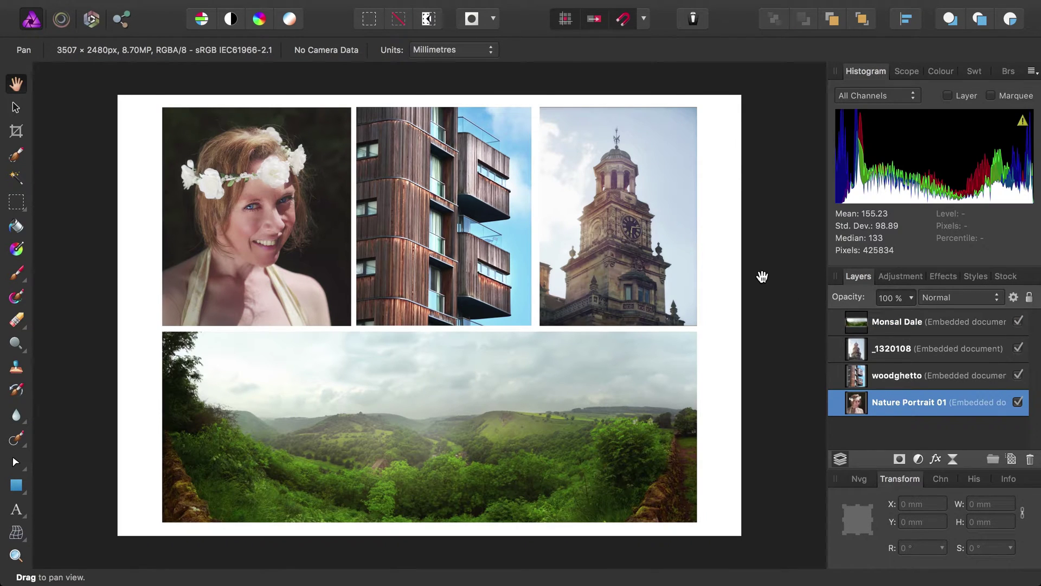
- Select the clock tower image and add a Black & White adjustment with red lightened to 147%
{"action": "key", "text": "v"}
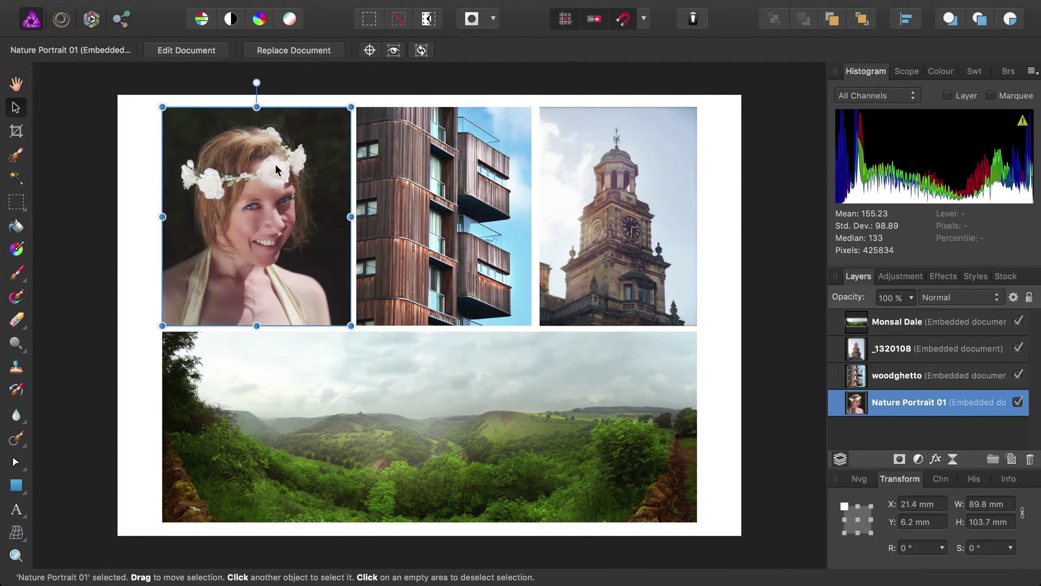
{"action": "left_click", "coordinate": [428, 191]}
{"action": "left_click", "coordinate": [616, 198]}
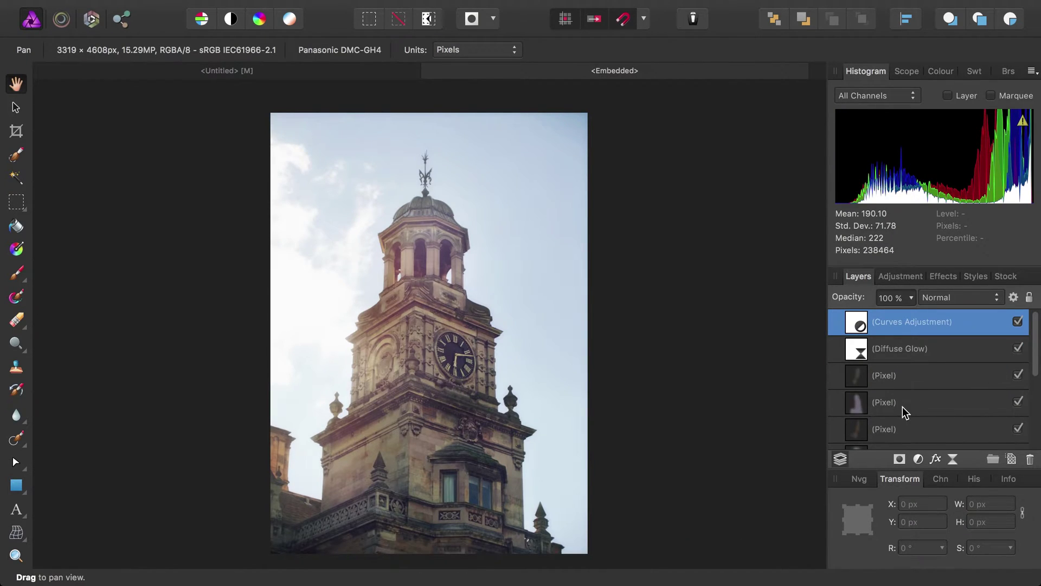
{"action": "left_click", "coordinate": [918, 459]}
{"action": "left_click", "coordinate": [928, 526]}
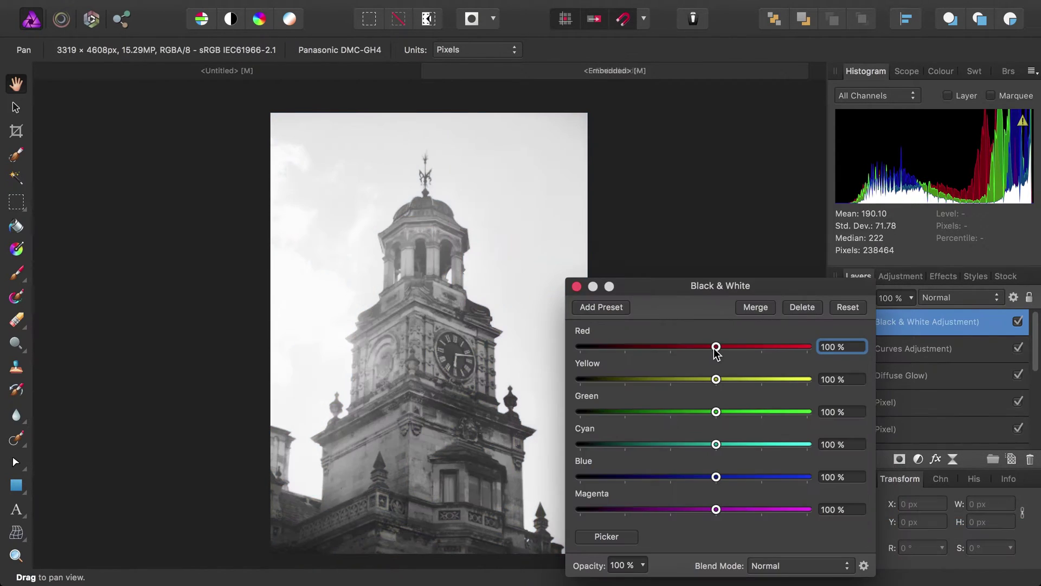
{"action": "left_click_drag", "start_coordinate": [713, 347], "coordinate": [736, 350]}
{"action": "left_click", "coordinate": [577, 286]}
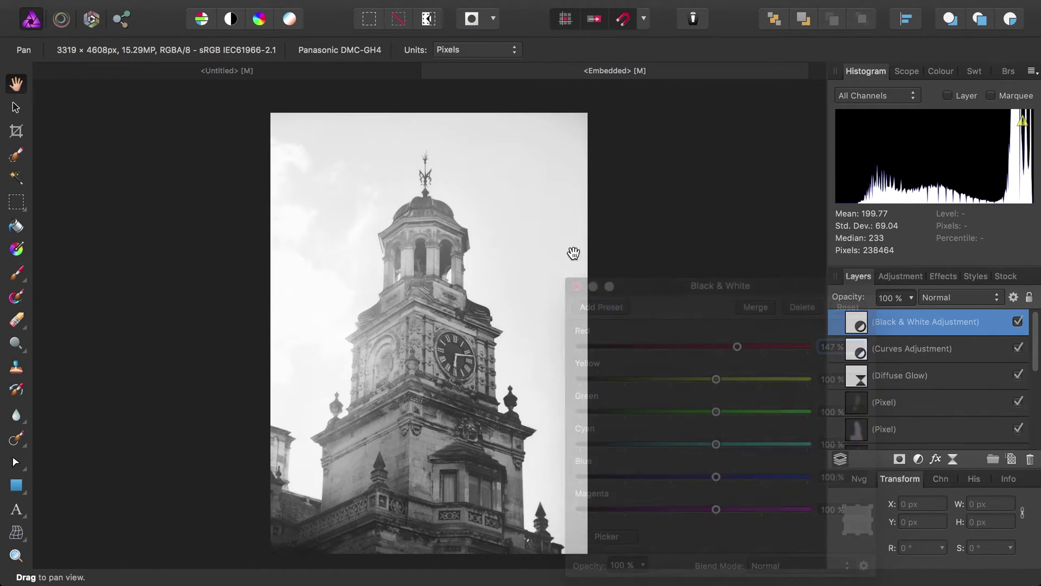
- Back in the collage, lift the portrait's black point and brighten its upper tones in Curves
{"action": "left_click", "coordinate": [429, 71]}
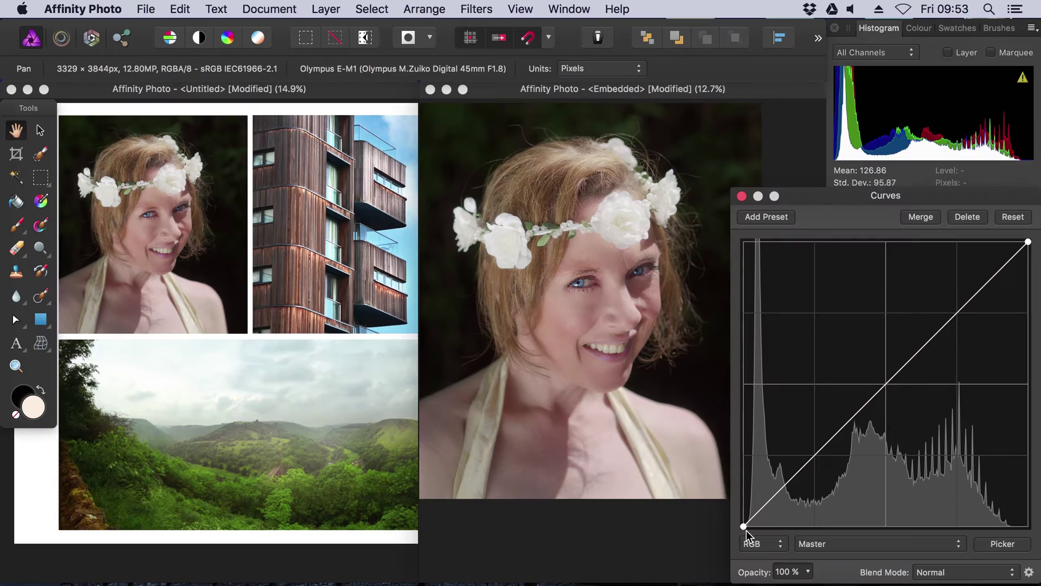
{"action": "left_click_drag", "start_coordinate": [746, 529], "coordinate": [800, 473]}
{"action": "left_click_drag", "start_coordinate": [927, 354], "coordinate": [939, 326]}
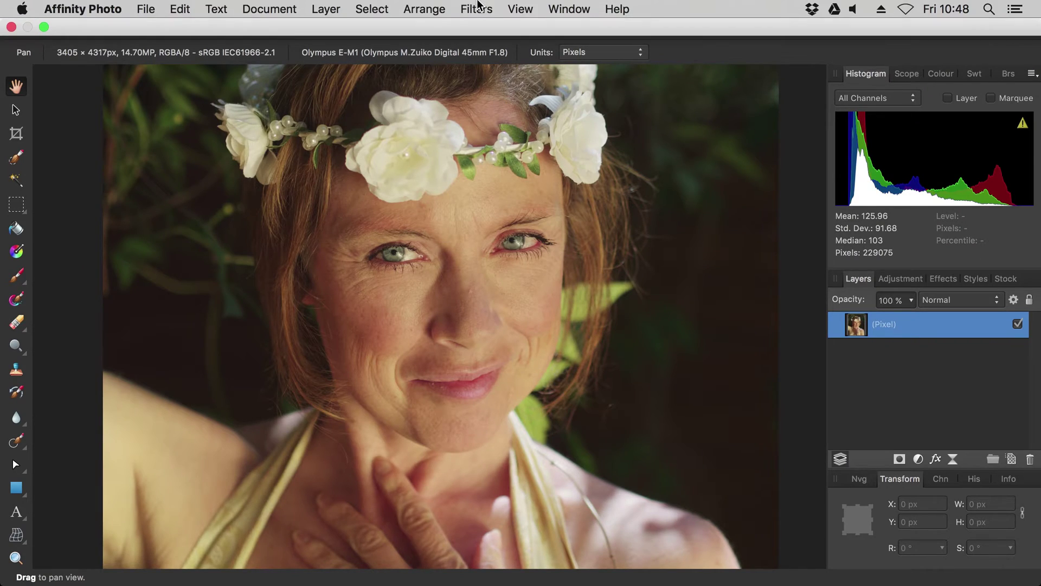
- Apply Frequency Separation at 8.6 px radius with Feature Protection Tolerance, then hide the High Frequency layer
{"action": "left_click", "coordinate": [478, 9]}
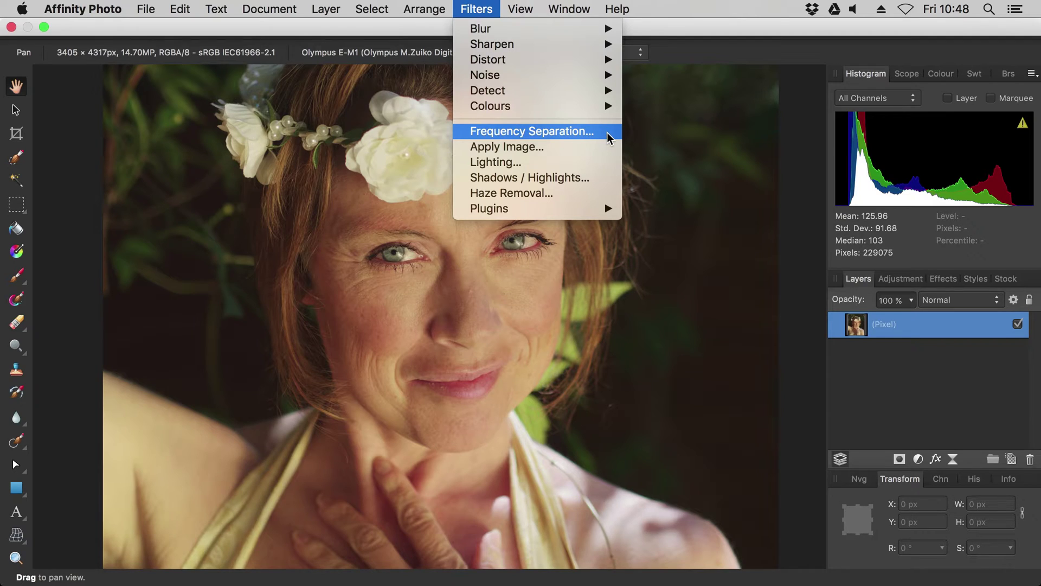
{"action": "left_click", "coordinate": [608, 134]}
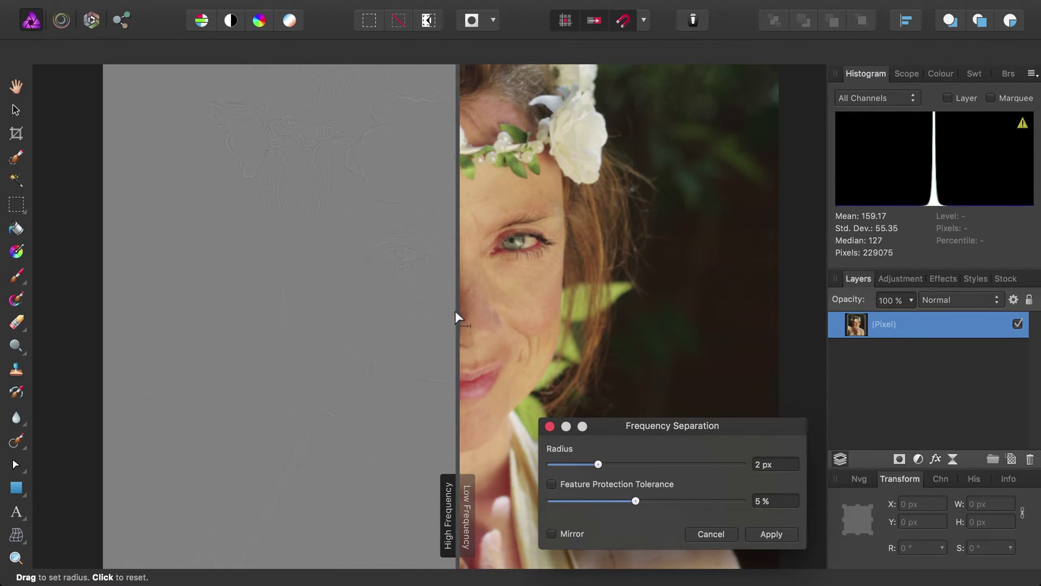
{"action": "left_click_drag", "start_coordinate": [456, 312], "coordinate": [473, 356]}
{"action": "left_click_drag", "start_coordinate": [599, 464], "coordinate": [630, 462]}
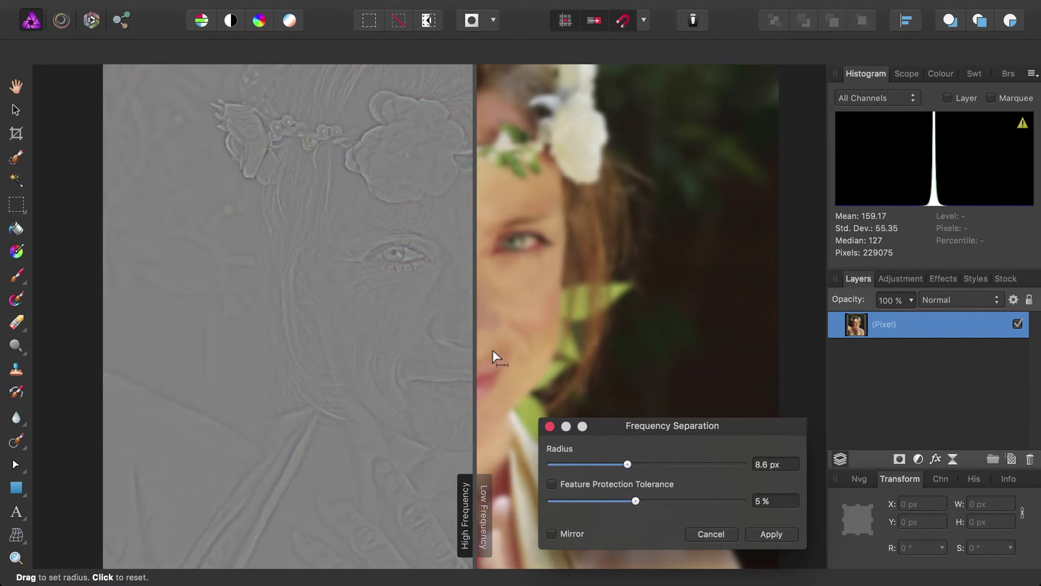
{"action": "left_click_drag", "start_coordinate": [475, 355], "coordinate": [508, 398]}
{"action": "left_click", "coordinate": [643, 485]}
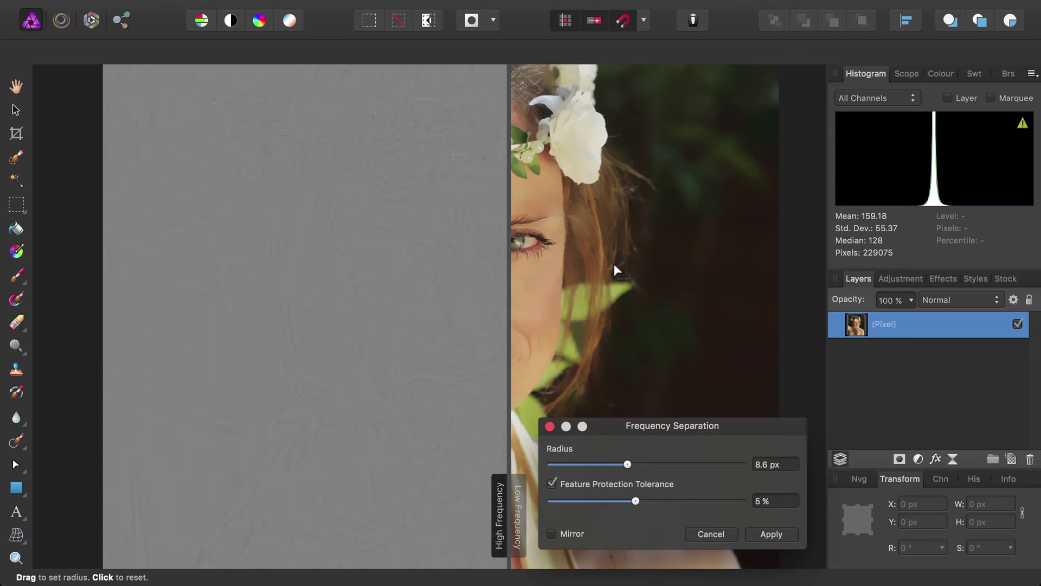
{"action": "key", "text": "Return"}
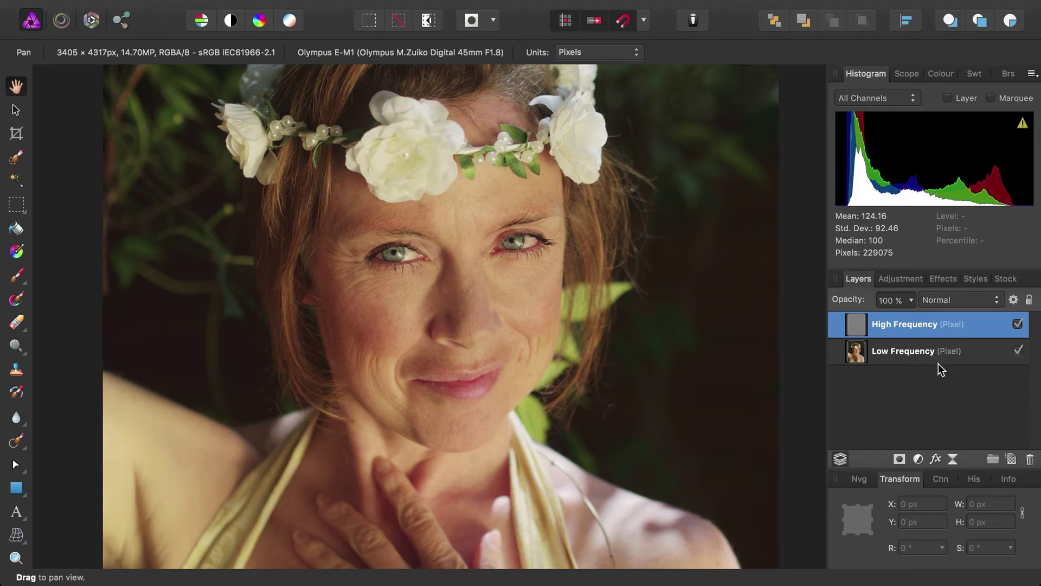
{"action": "left_click", "coordinate": [957, 354]}
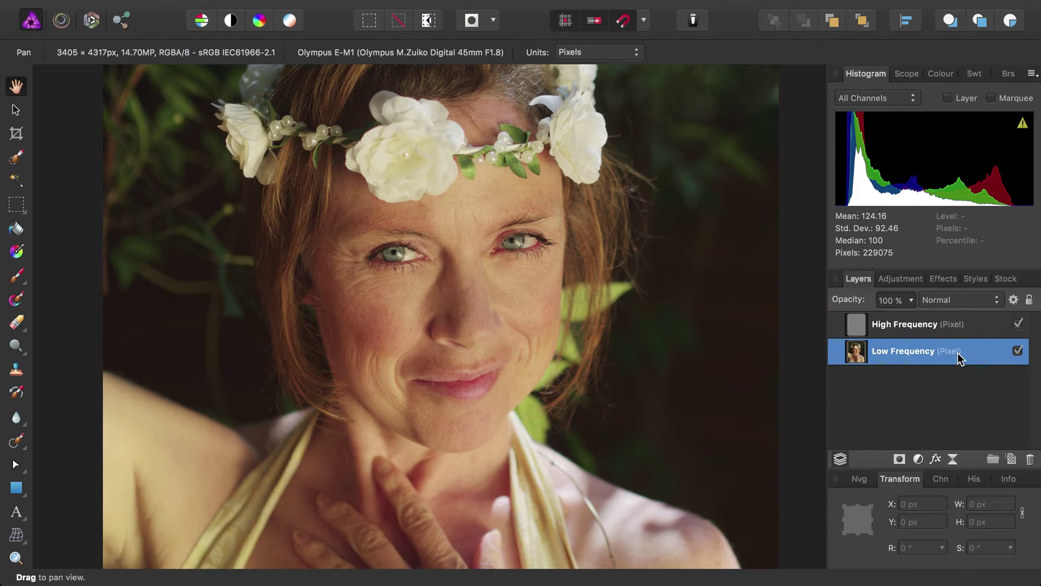
{"action": "left_click", "coordinate": [1018, 325]}
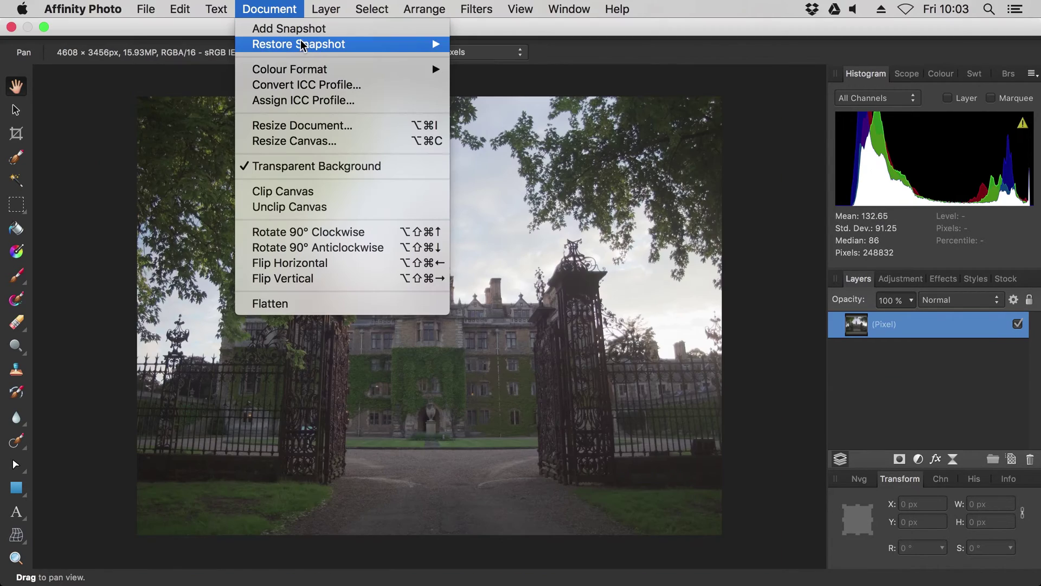
- Look through Colour Format, Filters and New Live Filter Layer menus, then switch to the hillside photo
{"action": "mouse_move", "coordinate": [357, 72]}
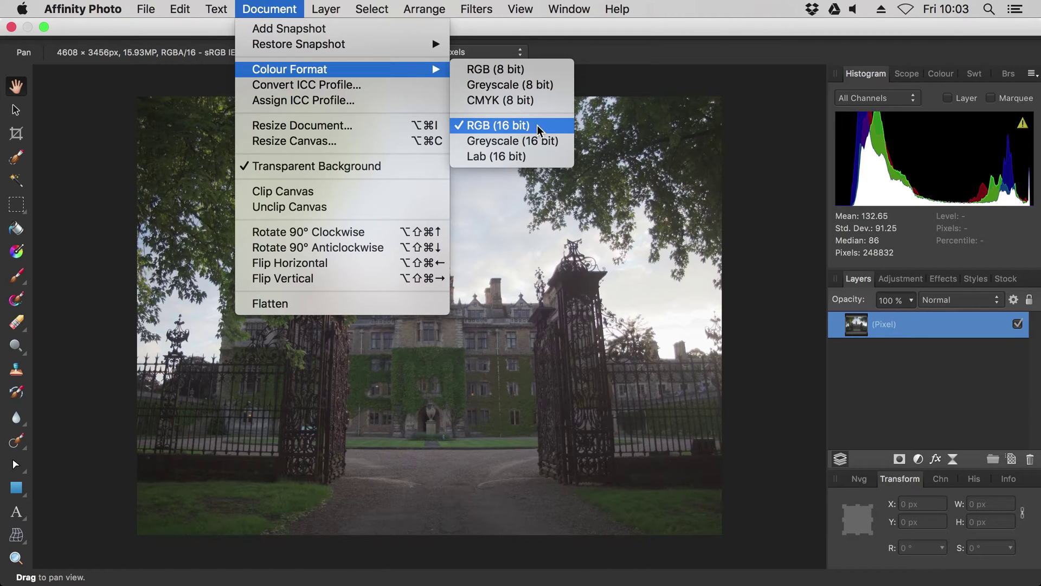
{"action": "mouse_move", "coordinate": [488, 5]}
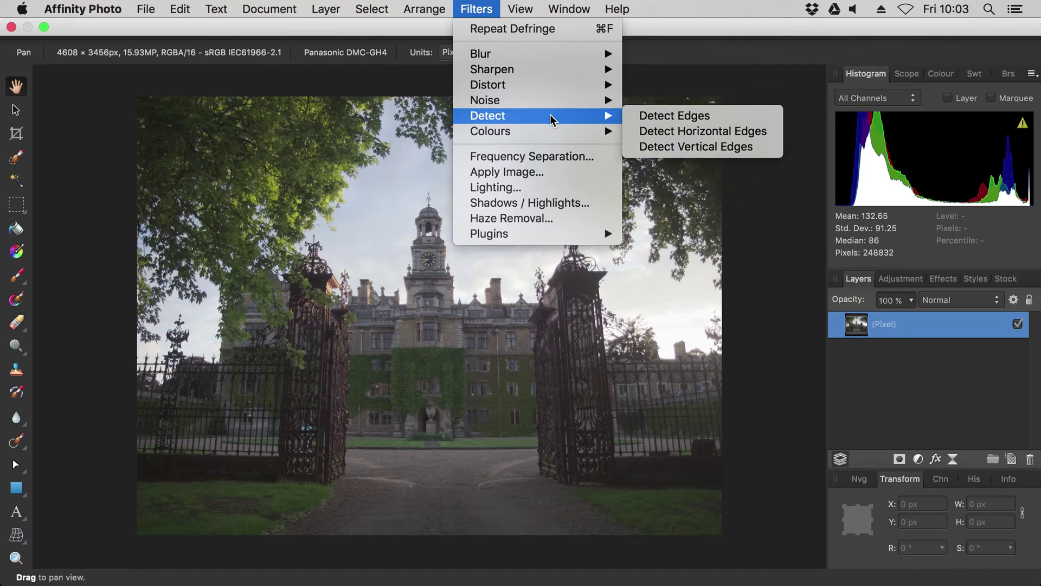
{"action": "mouse_move", "coordinate": [552, 130]}
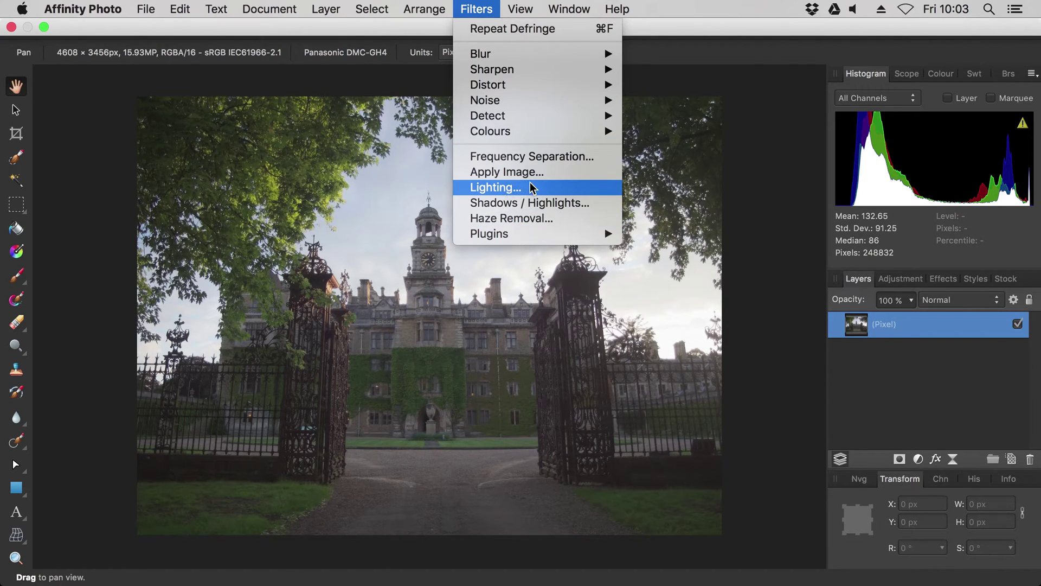
{"action": "mouse_move", "coordinate": [326, 9]}
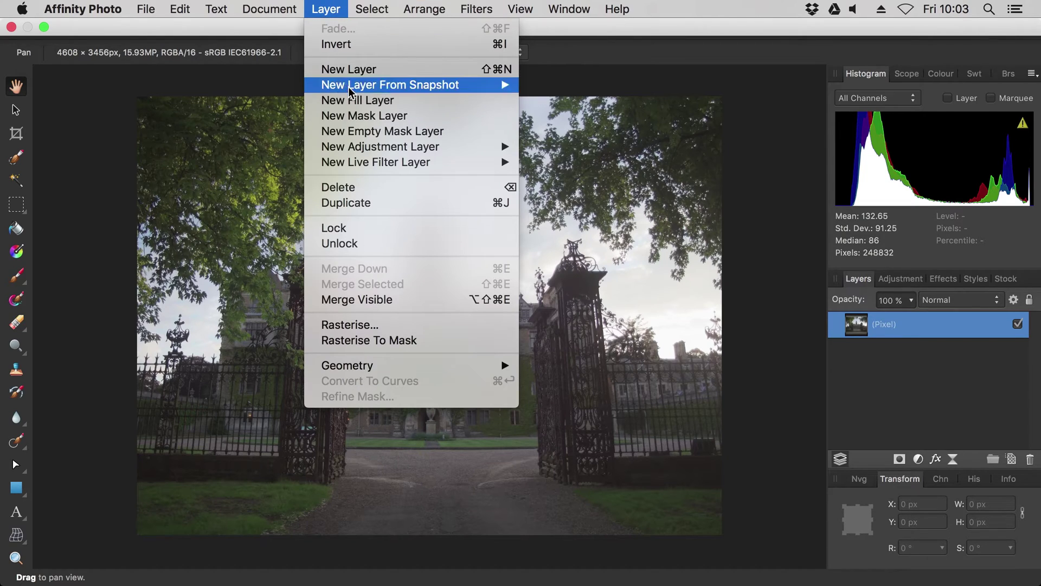
{"action": "mouse_move", "coordinate": [461, 163]}
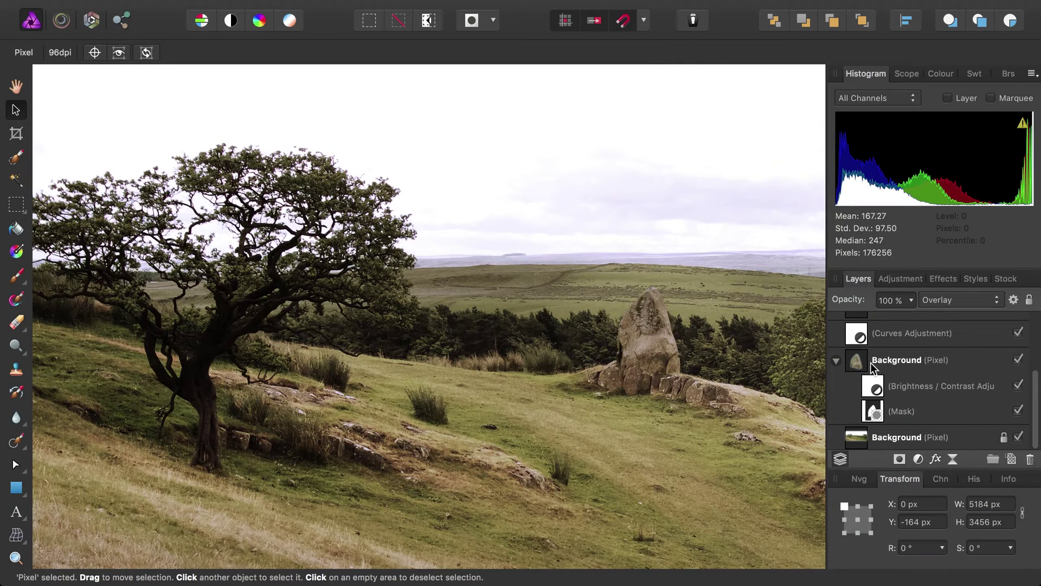
- Enlarge the standing stone layer group and move it up and to the right
{"action": "left_click", "coordinate": [871, 362]}
{"action": "scroll", "coordinate": [767, 319], "scroll_direction": "up", "scroll_amount": 4}
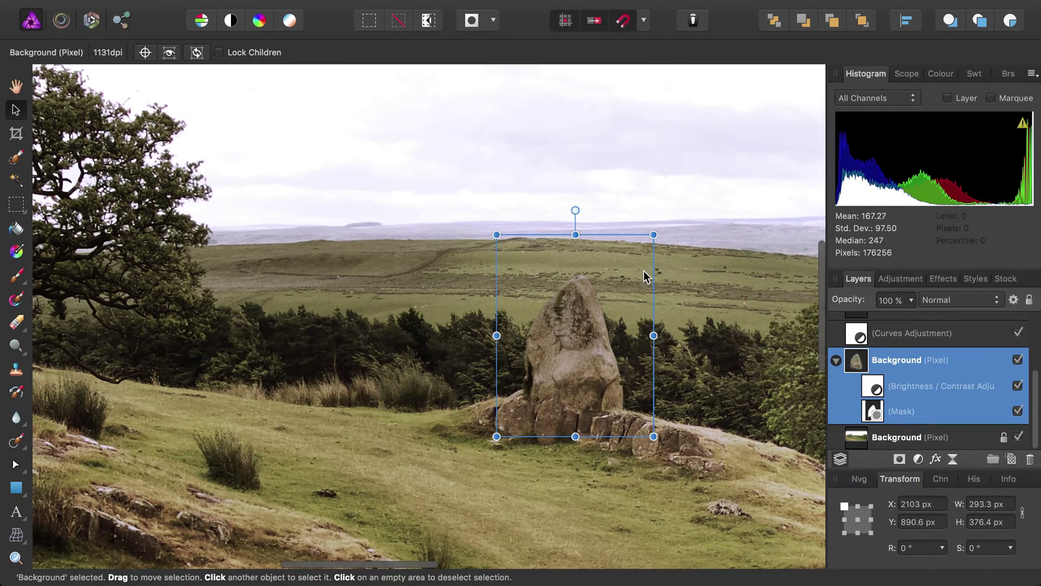
{"action": "left_click_drag", "start_coordinate": [654, 232], "coordinate": [770, 158]}
{"action": "scroll", "coordinate": [513, 295], "scroll_direction": "right", "scroll_amount": 5}
{"action": "scroll", "coordinate": [512, 297], "scroll_direction": "down", "scroll_amount": 2}
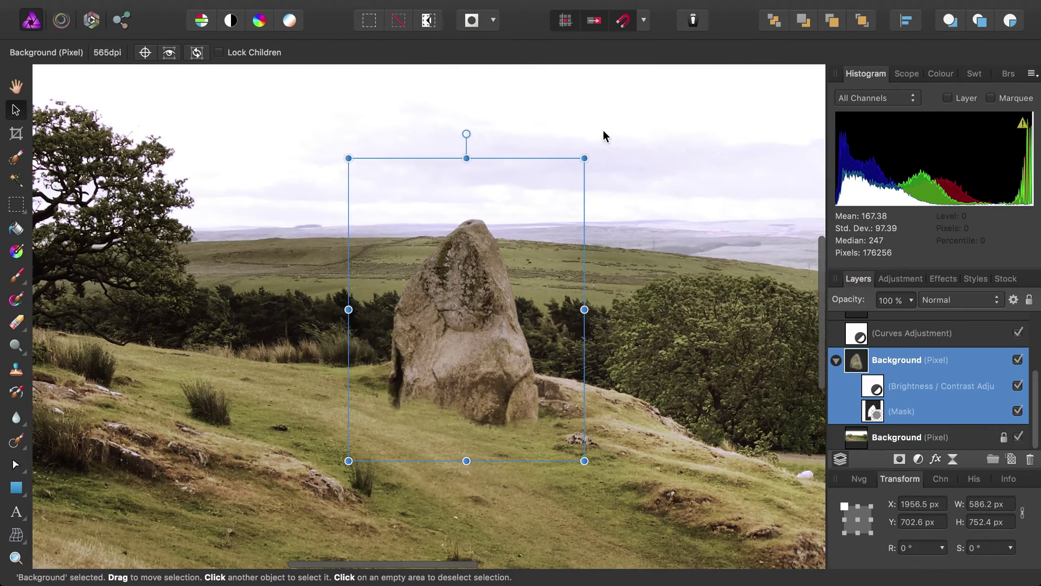
{"action": "left_click_drag", "start_coordinate": [585, 153], "coordinate": [671, 113]}
{"action": "scroll", "coordinate": [520, 303], "scroll_direction": "left", "scroll_amount": 5}
{"action": "scroll", "coordinate": [754, 307], "scroll_direction": "down", "scroll_amount": 2}
{"action": "scroll", "coordinate": [730, 312], "scroll_direction": "right", "scroll_amount": 3}
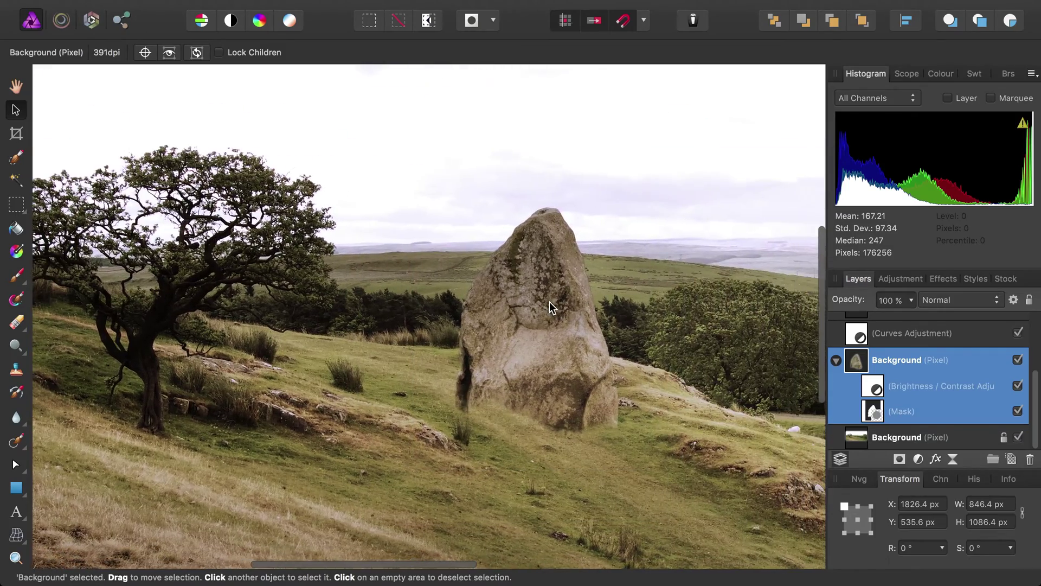
{"action": "left_click_drag", "start_coordinate": [540, 350], "coordinate": [573, 295]}
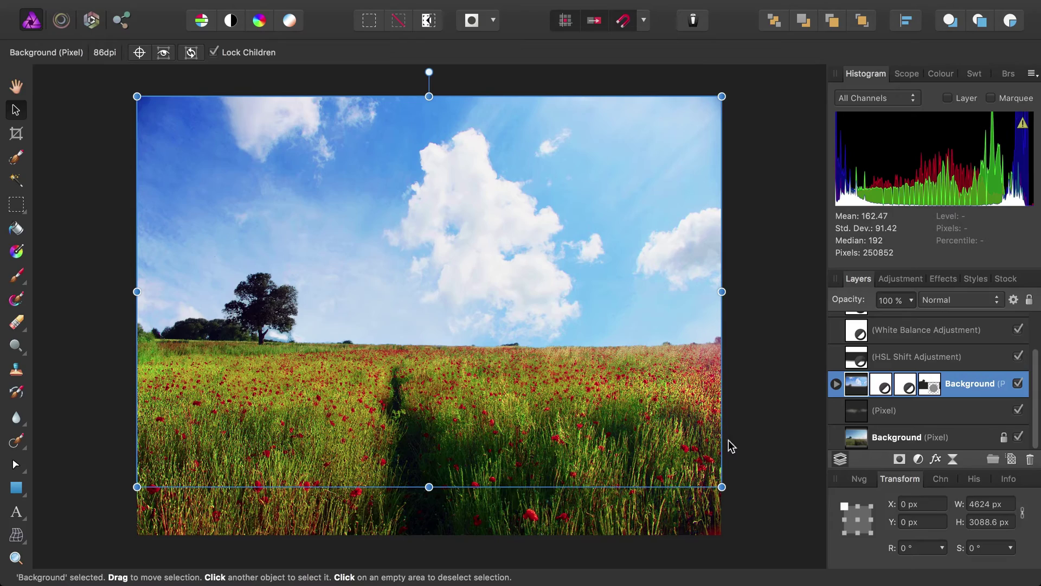
- Scale up the poppy-field image around its centre, then deselect it and reposition the view
{"action": "left_click_drag", "start_coordinate": [722, 486], "coordinate": [781, 535]}
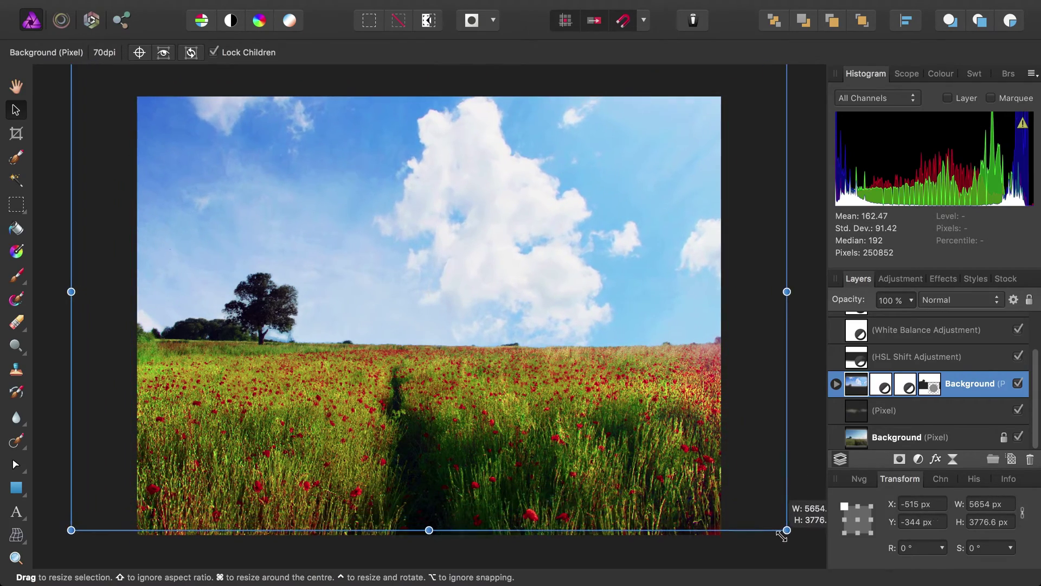
{"action": "left_click", "coordinate": [805, 327]}
{"action": "scroll", "coordinate": [514, 295], "scroll_direction": "up", "scroll_amount": 3}
{"action": "left_click_drag", "start_coordinate": [514, 295], "coordinate": [714, 355]}
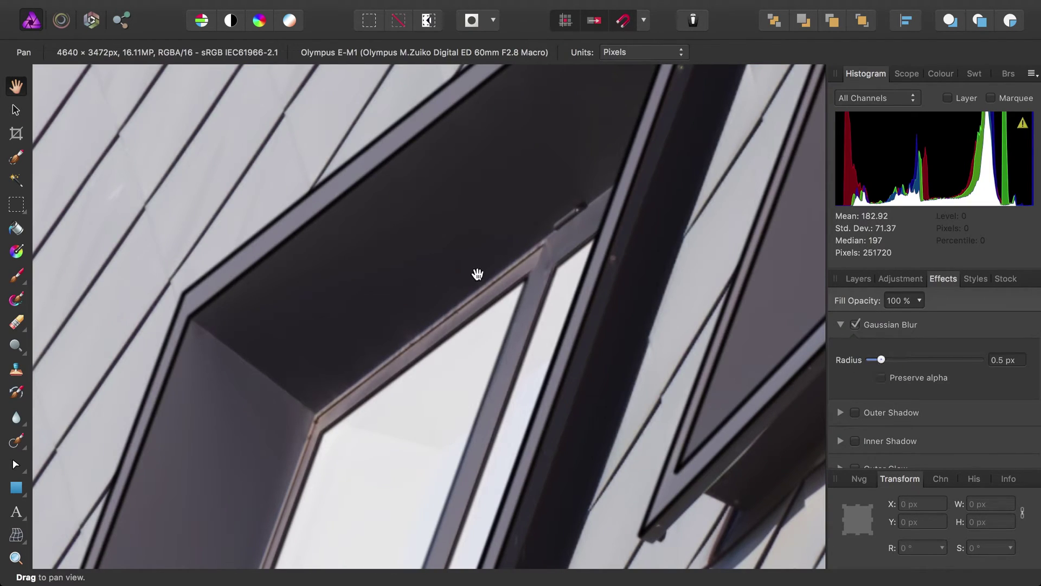
- With both Curve layers selected, drag a window-outline corner node down and right using the Node tool
{"action": "left_click", "coordinate": [859, 279]}
{"action": "left_click", "coordinate": [16, 464]}
{"action": "scroll", "coordinate": [418, 377], "scroll_direction": "down", "scroll_amount": 3}
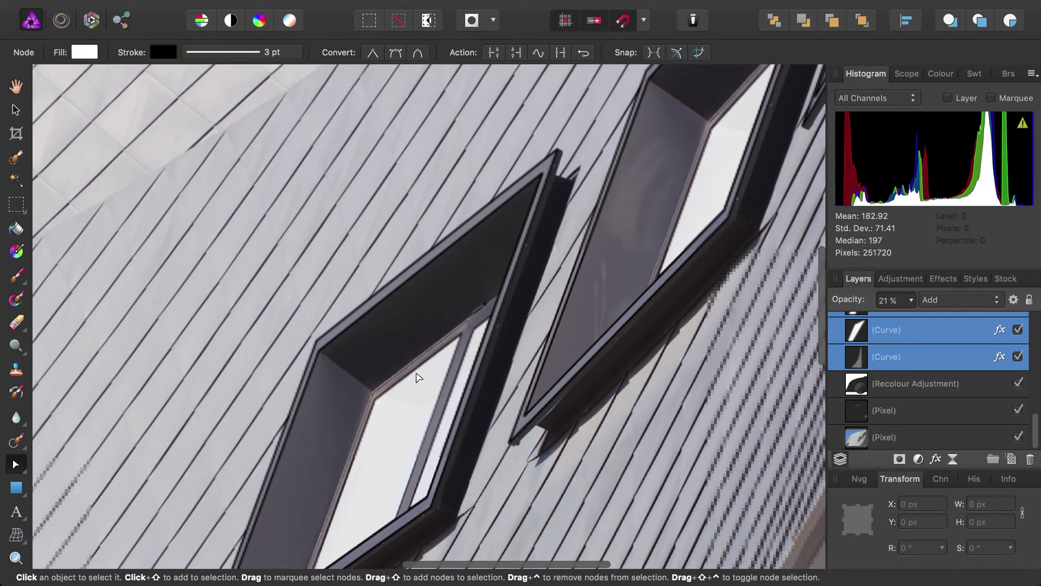
{"action": "scroll", "coordinate": [428, 380], "scroll_direction": "up", "scroll_amount": 2}
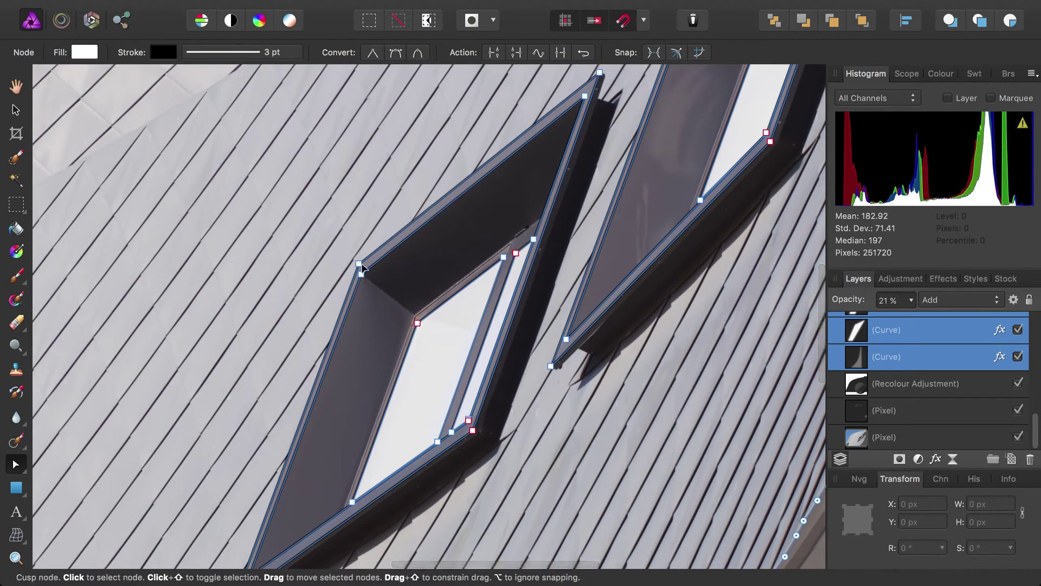
{"action": "left_click_drag", "start_coordinate": [362, 267], "coordinate": [332, 232]}
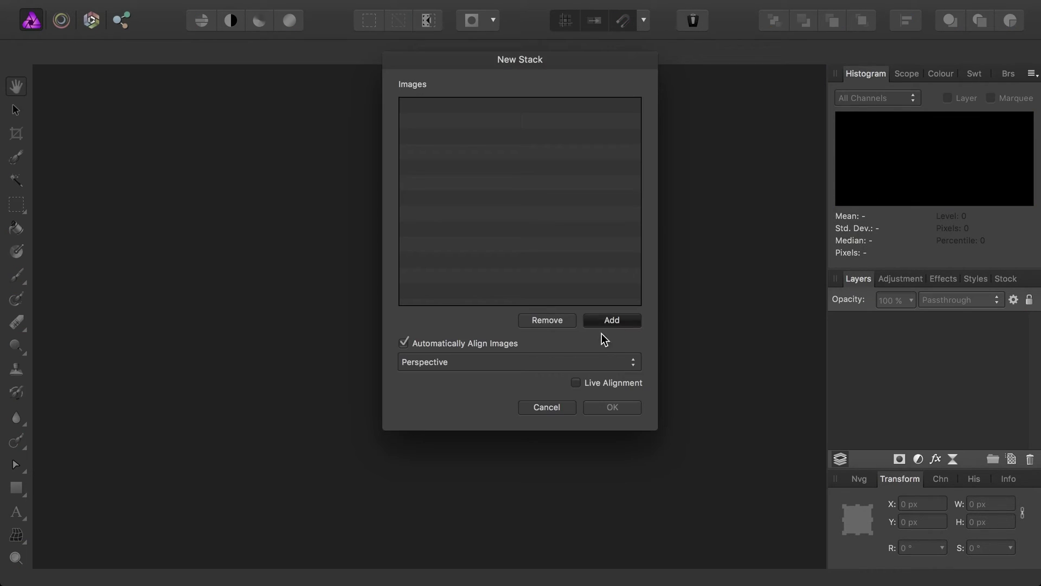
- Create a new live stack from the five truck JPEGs
{"action": "left_click", "coordinate": [599, 323]}
{"action": "left_click_drag", "start_coordinate": [396, 212], "coordinate": [281, 78]}
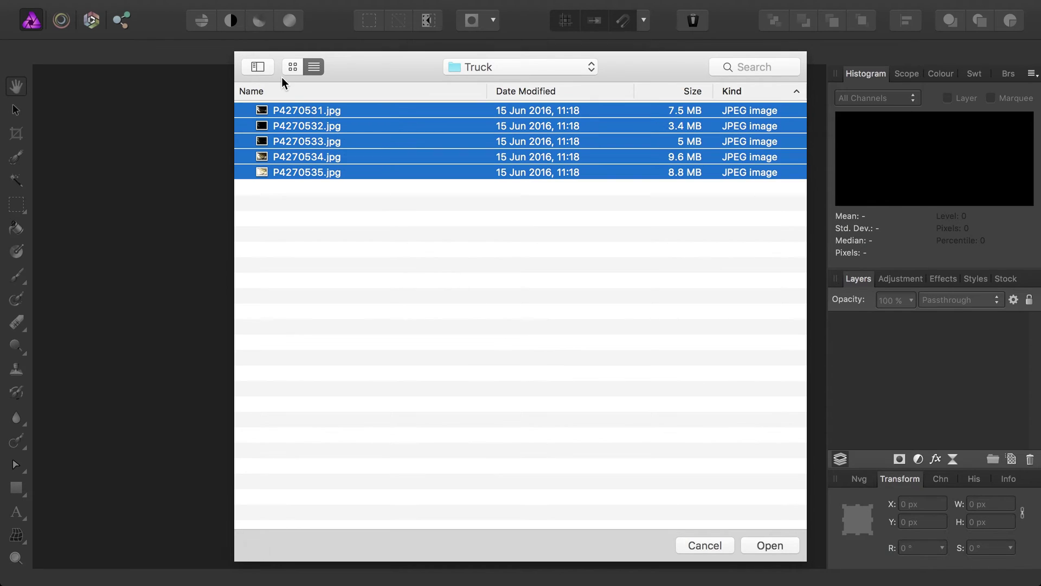
{"action": "left_click", "coordinate": [770, 545]}
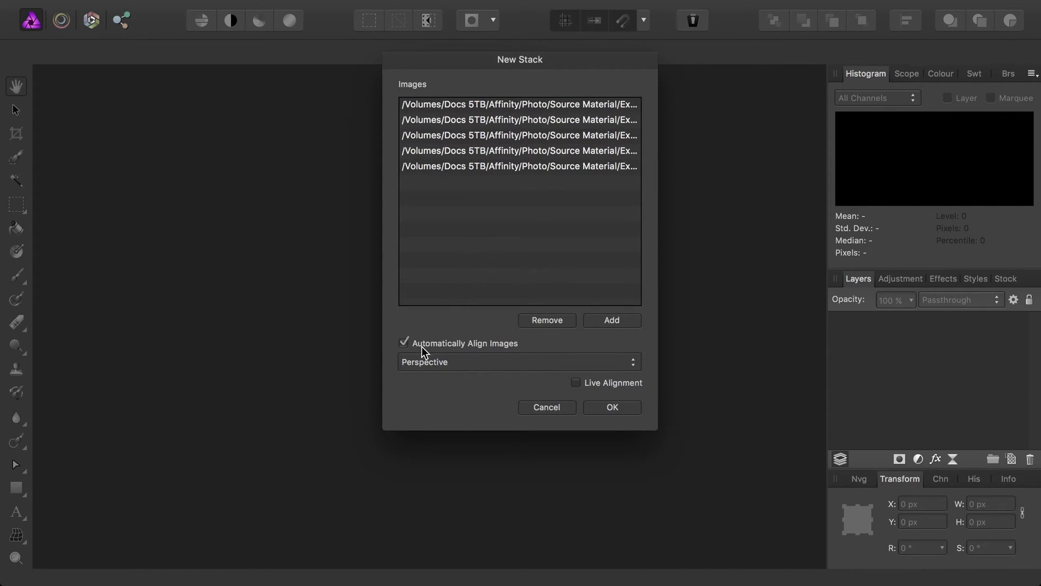
{"action": "left_click", "coordinate": [612, 408]}
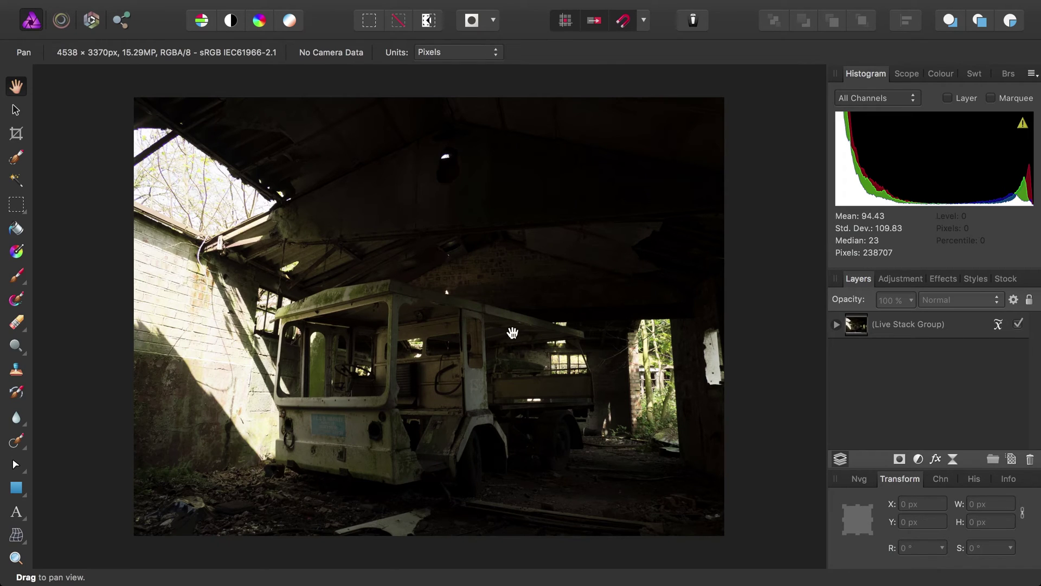
- Expand the Live Stack Group and set its stack operator to Mean
{"action": "left_click", "coordinate": [836, 325]}
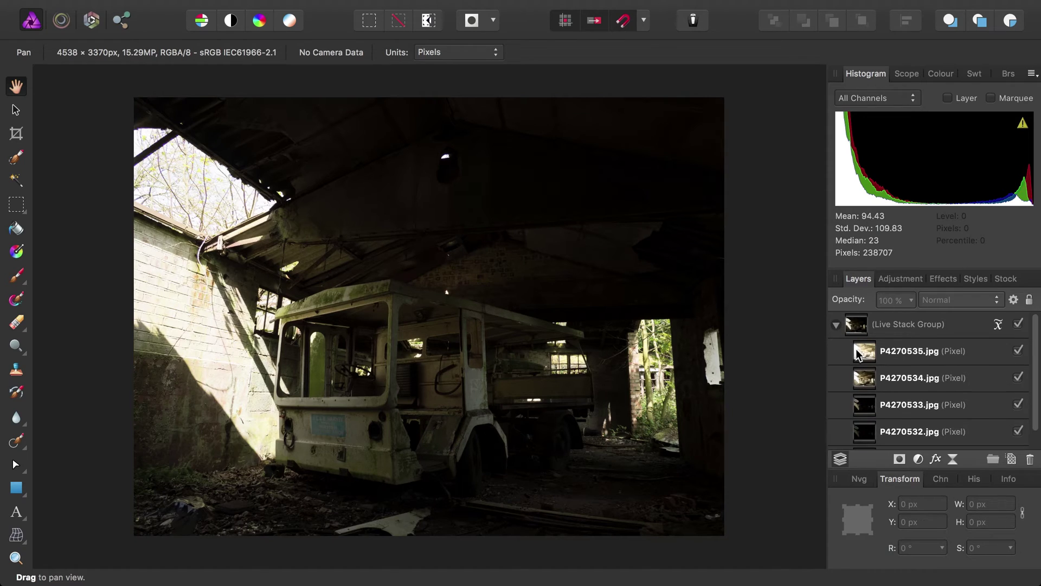
{"action": "left_click", "coordinate": [998, 325]}
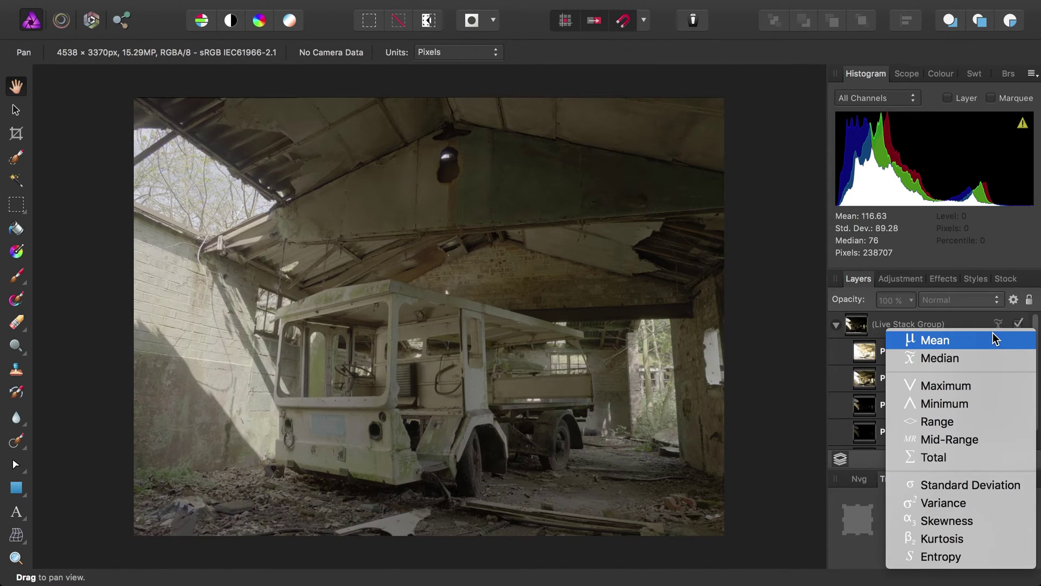
{"action": "left_click", "coordinate": [996, 339]}
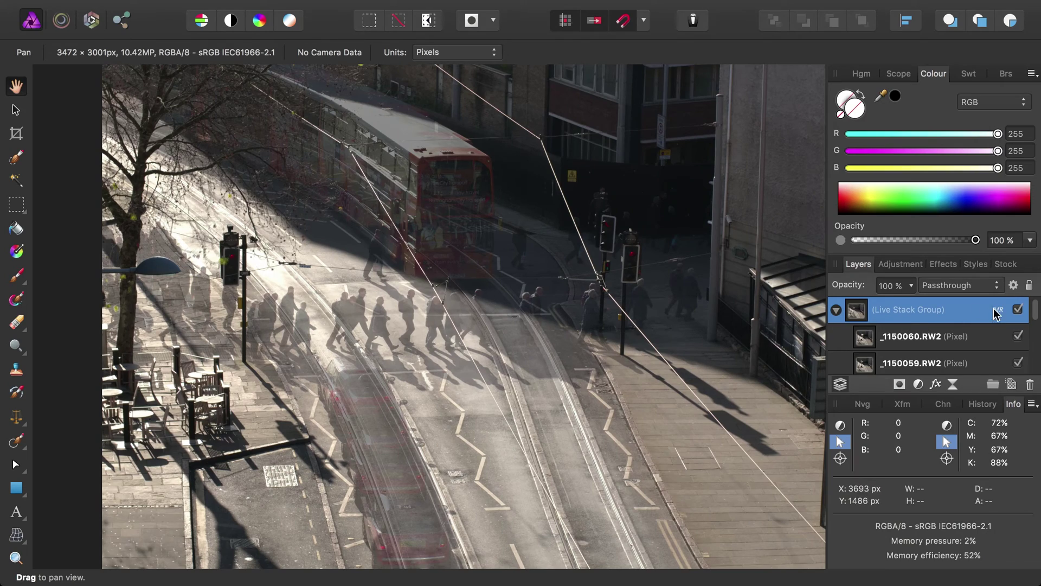
- Switch the stack operator to Median, show the _5280143.jpg frame, and select the Vignette layer
{"action": "left_click", "coordinate": [996, 313]}
{"action": "left_click", "coordinate": [988, 344]}
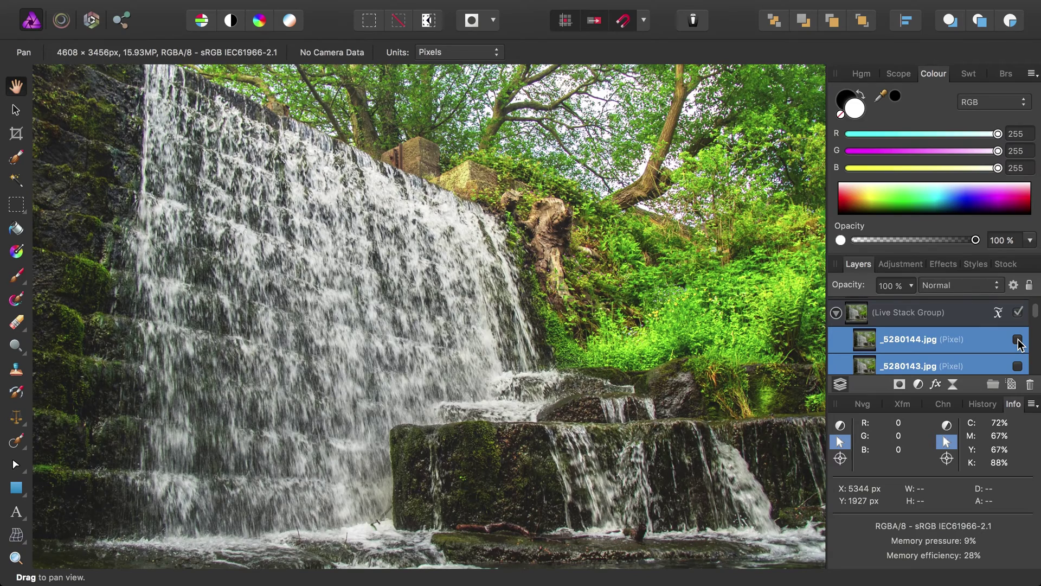
{"action": "left_click", "coordinate": [1018, 341]}
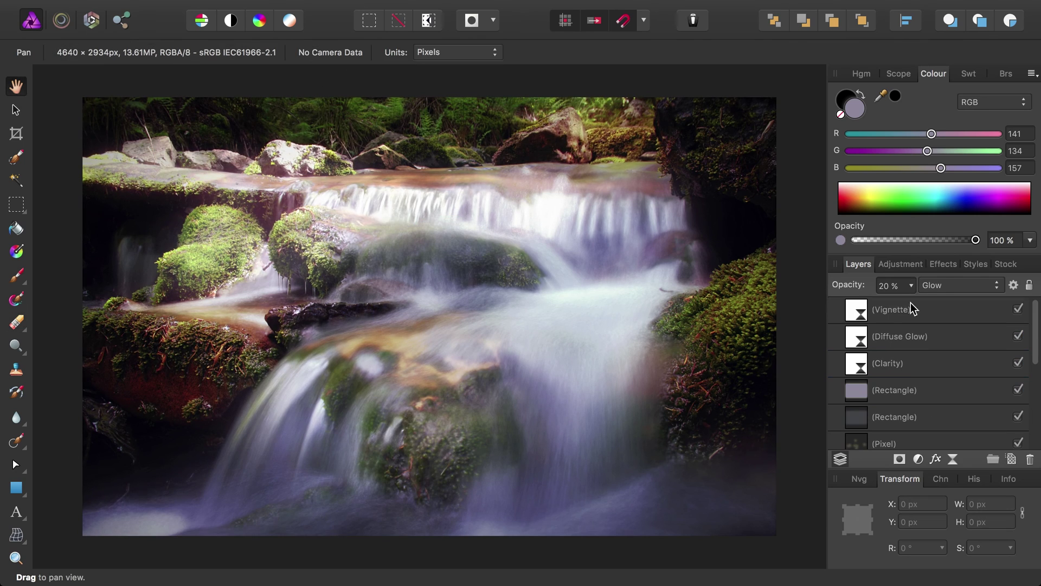
{"action": "left_click", "coordinate": [911, 309]}
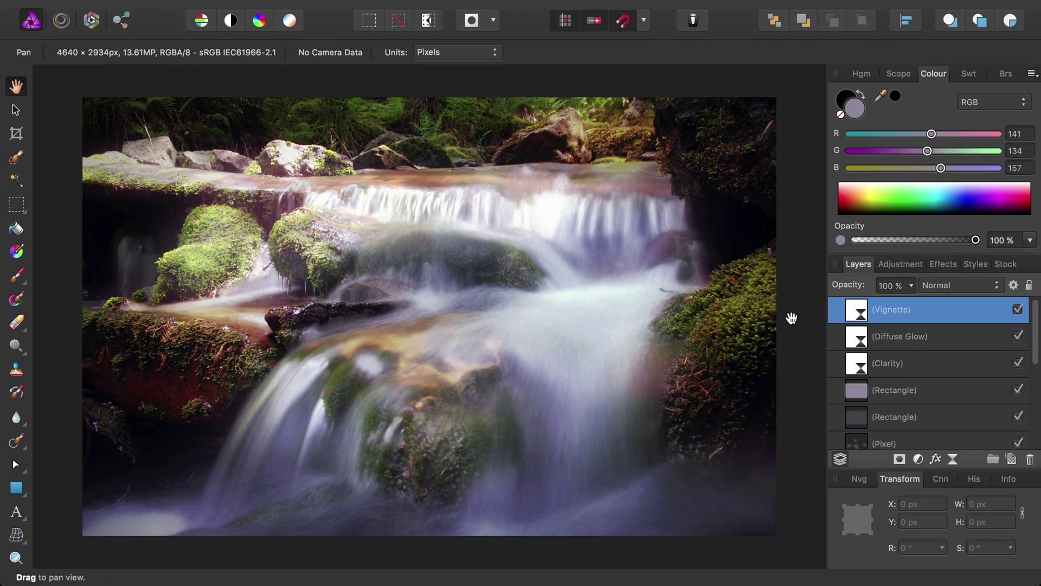